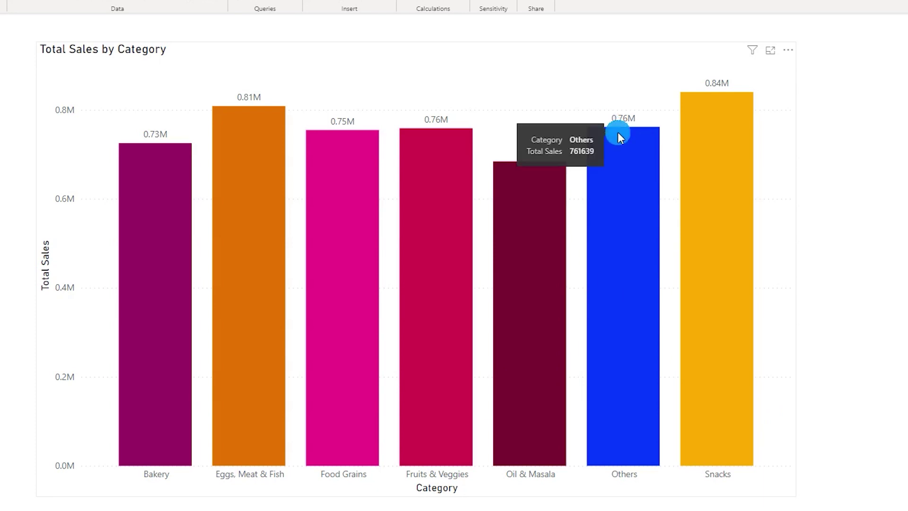
Sort the Total Sales by Category column chart by Total Sales in descending order.
click(787, 51)
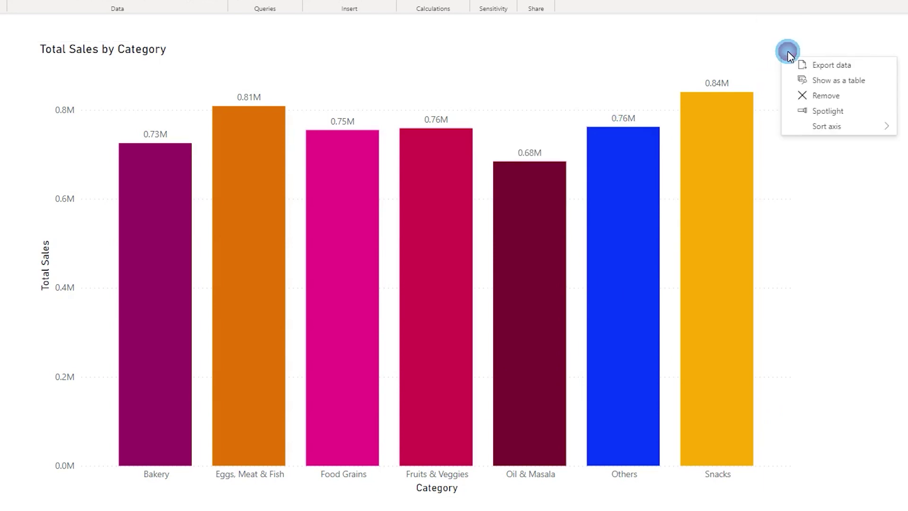
mouse_move(823, 127)
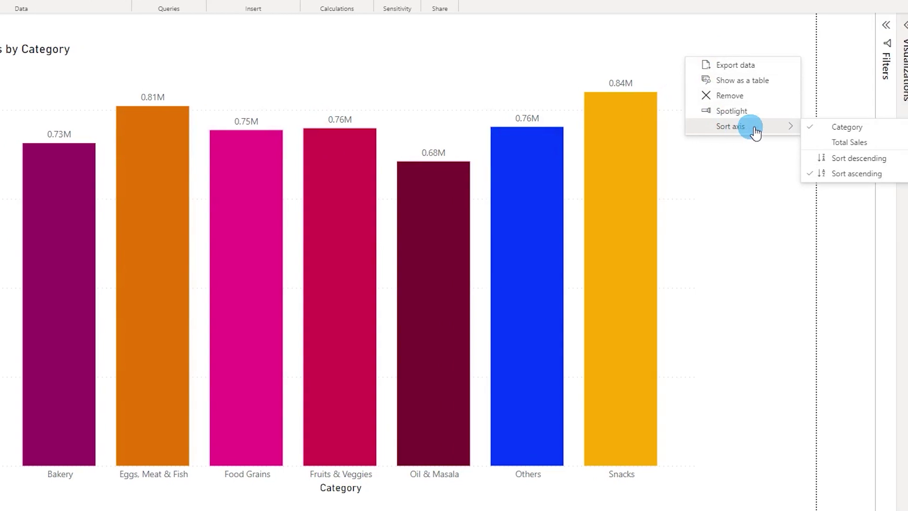
click(840, 144)
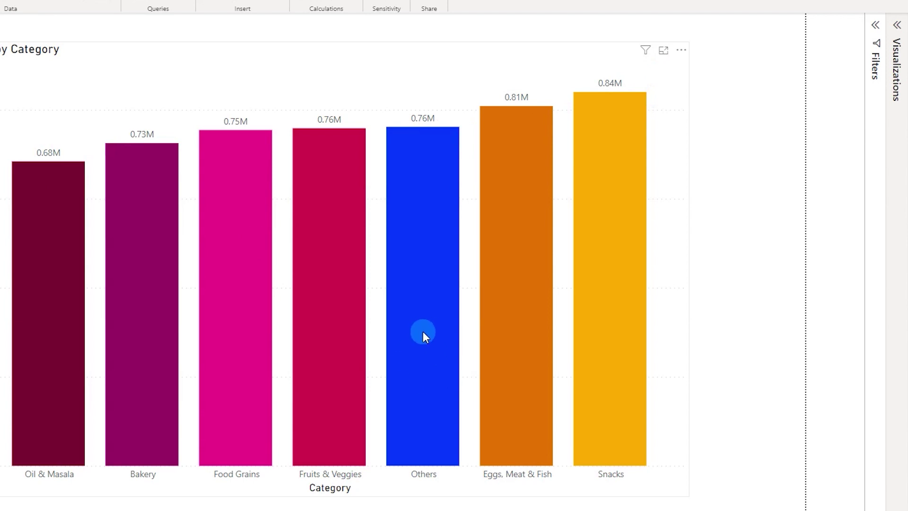
click(681, 50)
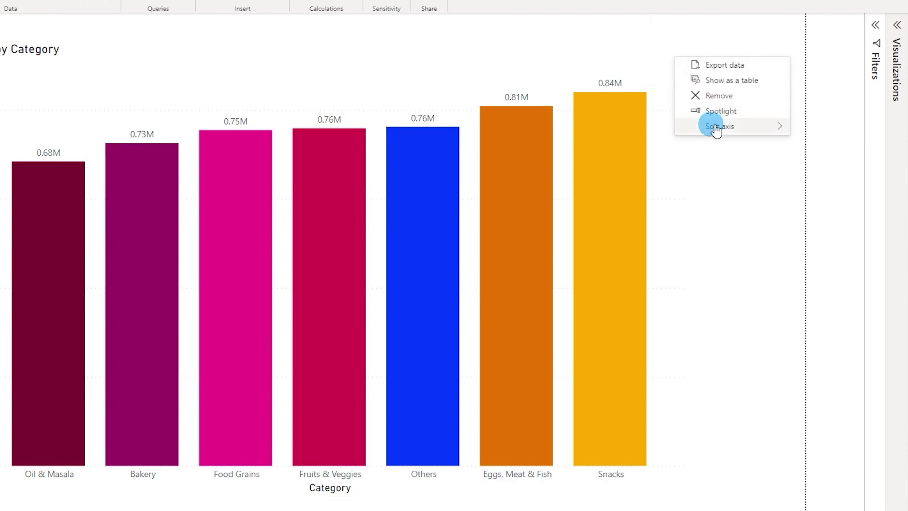
click(719, 126)
click(843, 159)
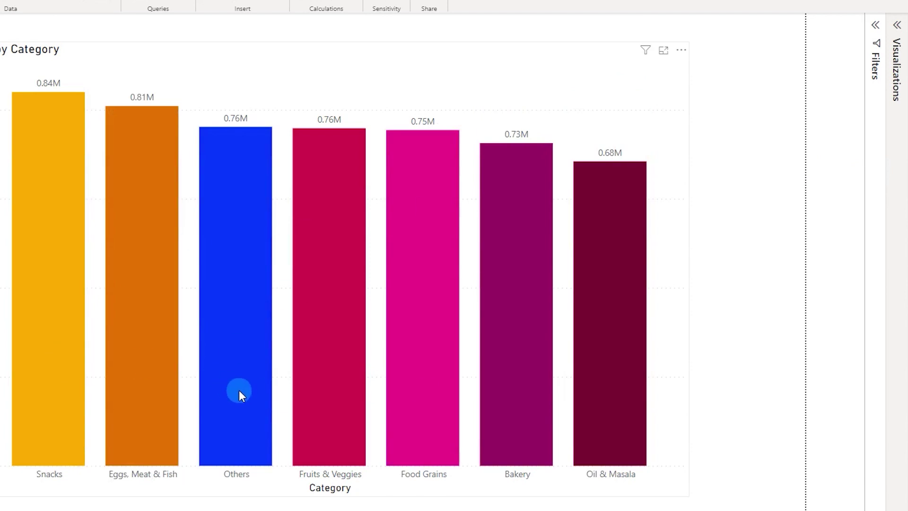
Change the column chart's sort axis from Total Sales to Category.
click(681, 50)
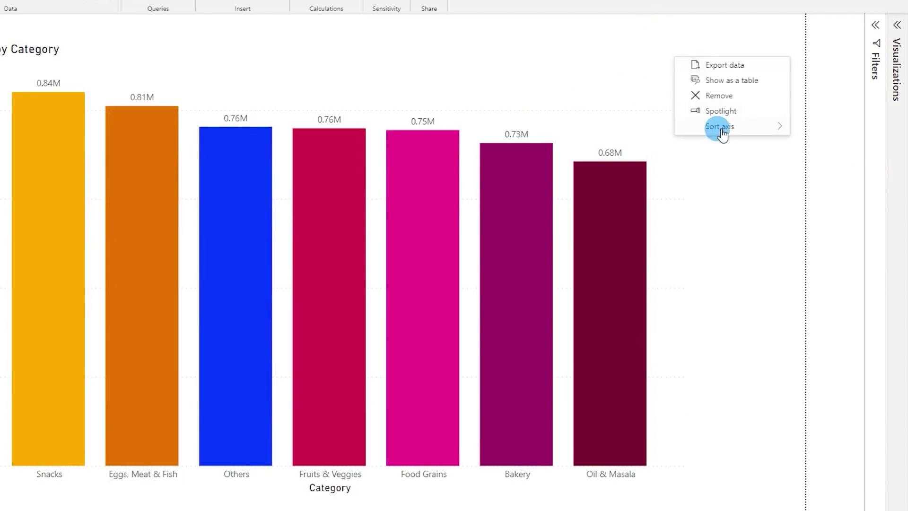
click(717, 126)
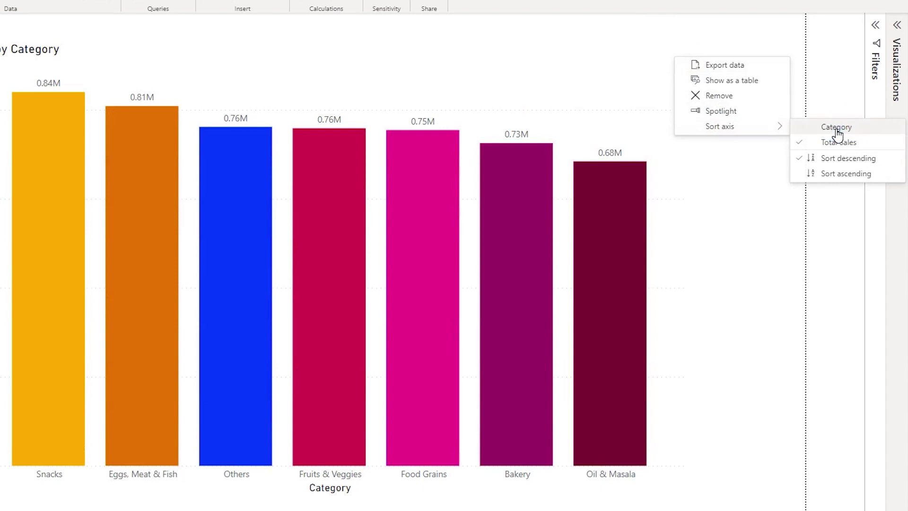
click(835, 128)
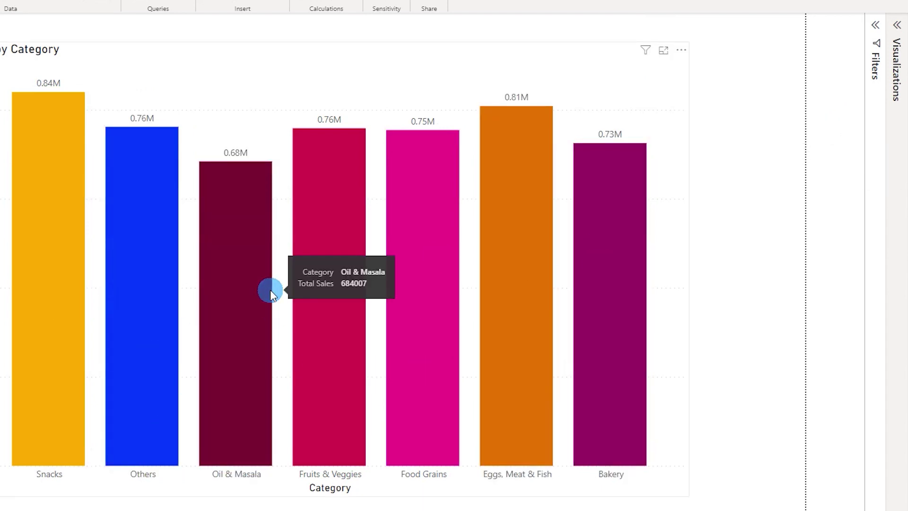
mouse_move(142, 264)
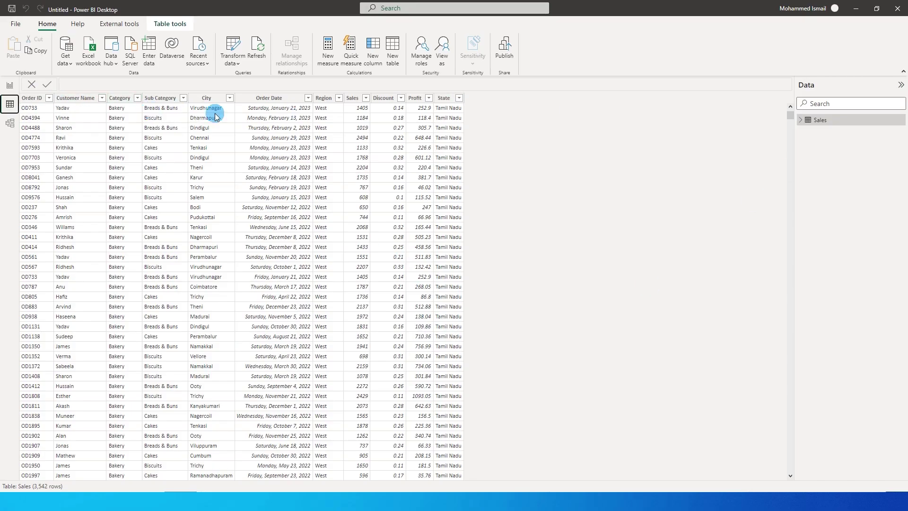
Examine the filter values of the Category and Sales columns in the Sales table.
click(137, 98)
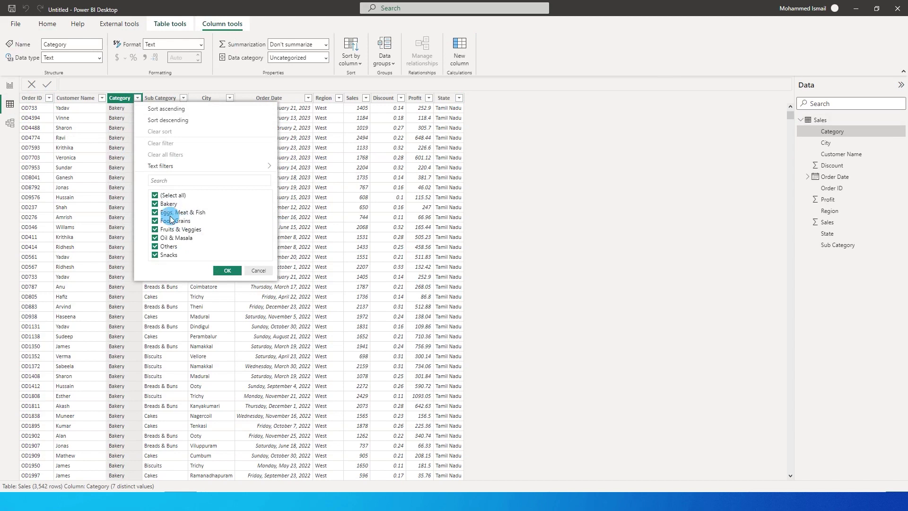
click(288, 165)
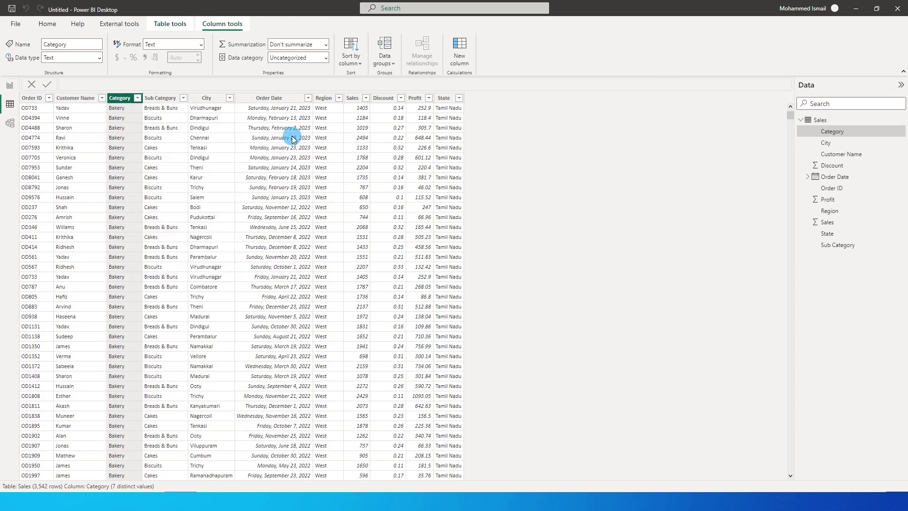
click(367, 98)
click(366, 98)
Switch to the report view and add a new measure named TotalSales to the Sales table.
click(9, 86)
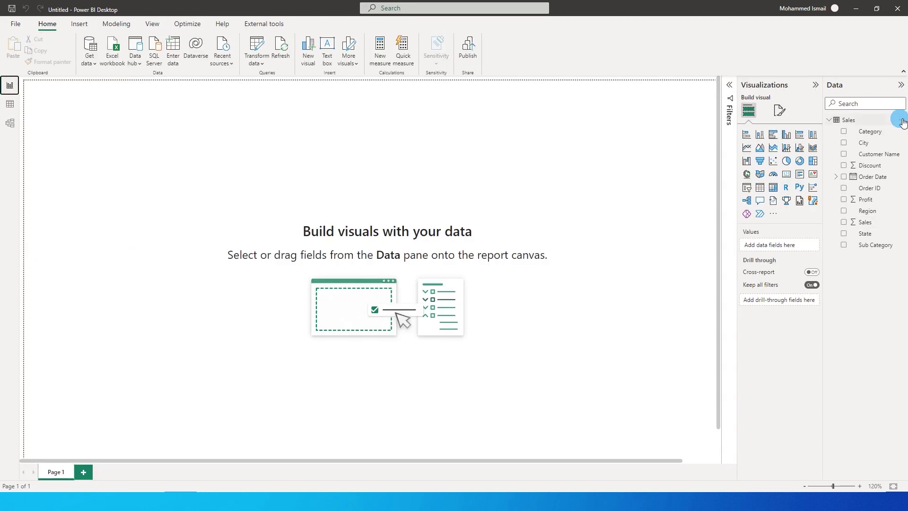
click(902, 121)
click(863, 130)
click(85, 88)
double_click(91, 90)
text(Sales)
key(Home)
text(Total)
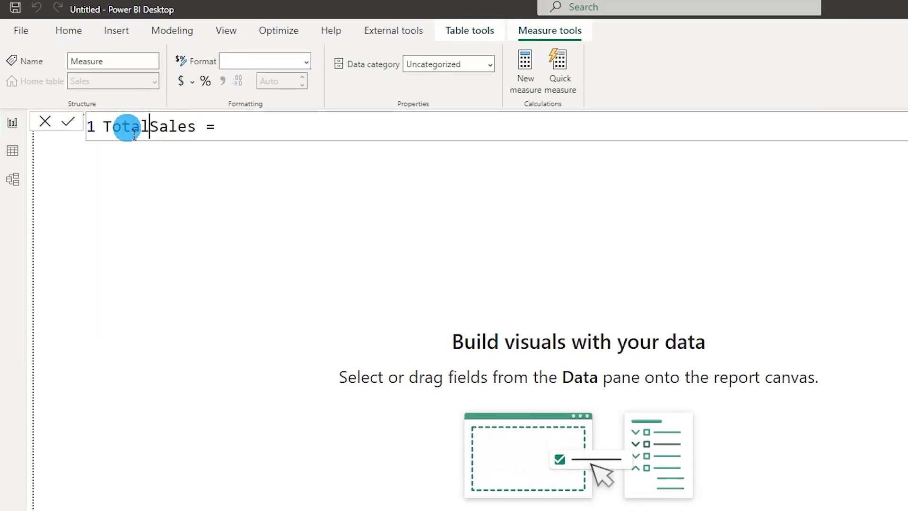
Define the TotalSales measure as CALCULATE(SUM(Sales[Sales])) and commit the formula.
key(End)
text(C)
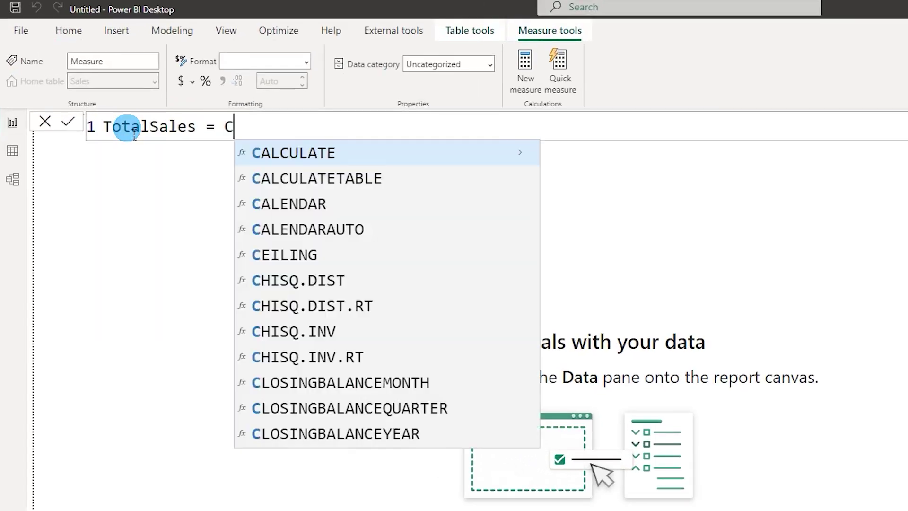
text(asum)
key(BackSpace)
key(BackSpace)
key(BackSpace)
text(l)
key(Tab)
text(sum)
key(Tab)
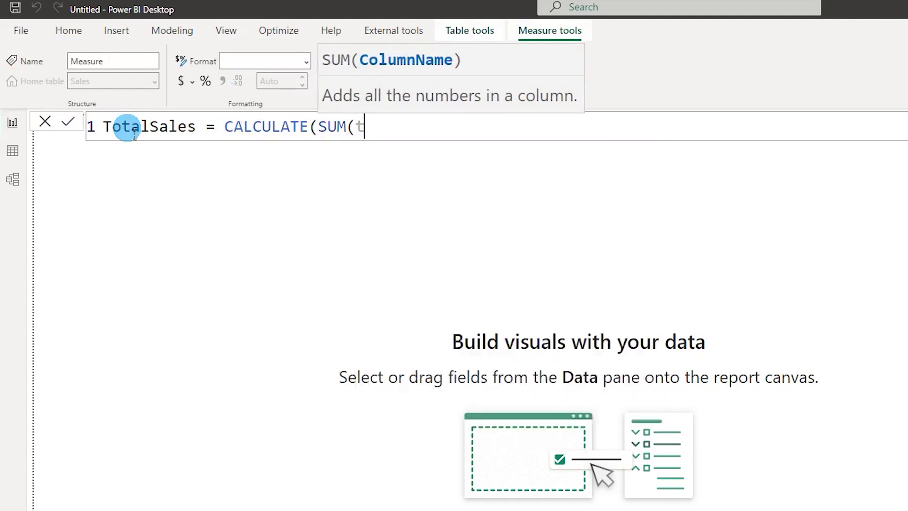
text(sales)
key(Up)
key(Tab)
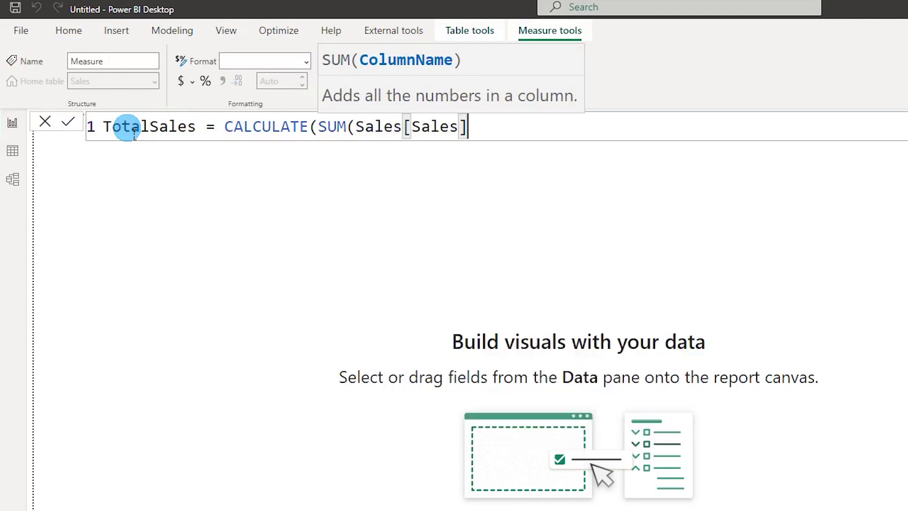
text()))
key(Return)
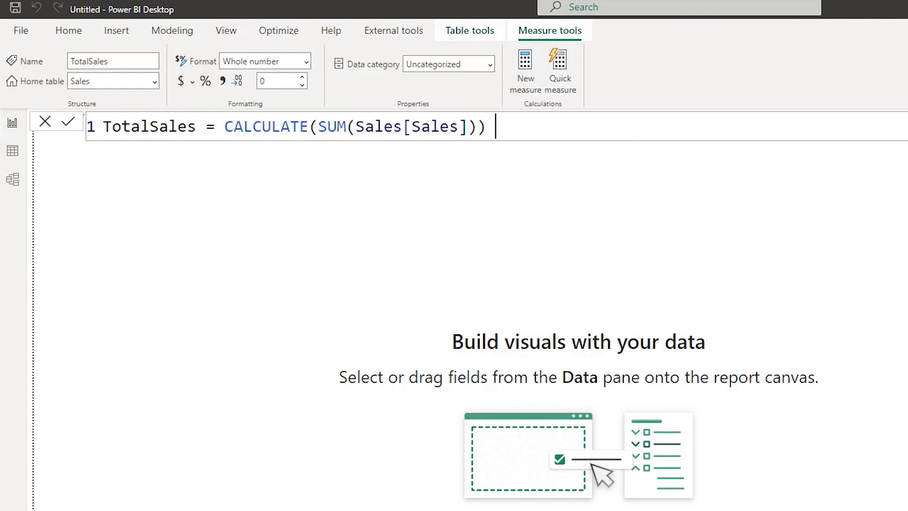
click(601, 231)
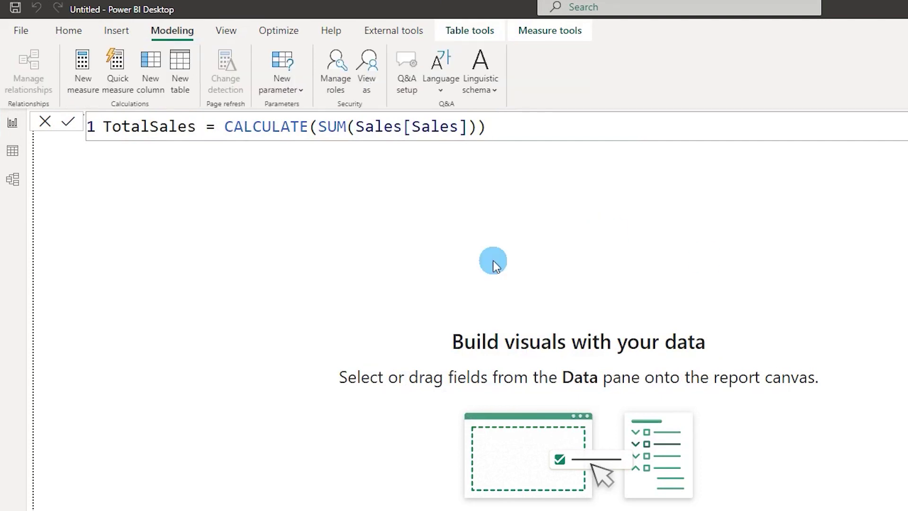
Create a new calculated table and name it Rank_Table in the formula.
click(171, 32)
click(184, 85)
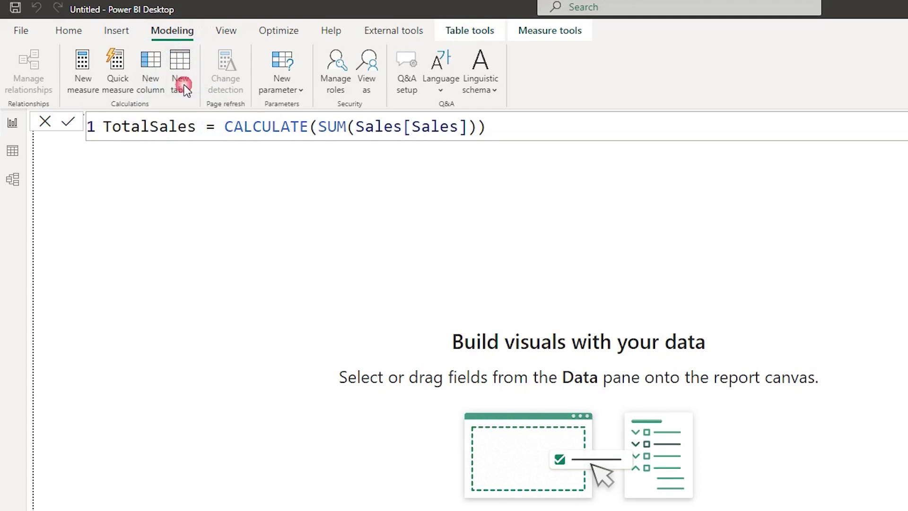
double_click(113, 132)
text(Rank_Table =)
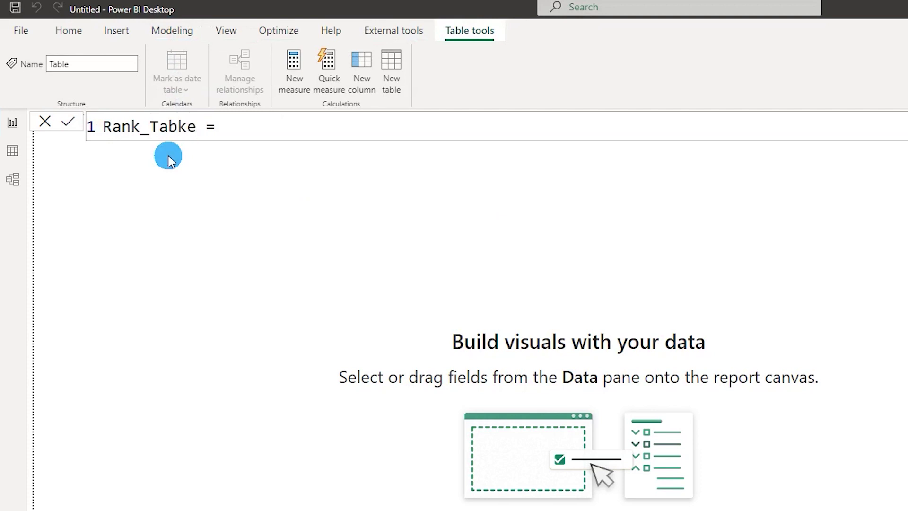
click(256, 128)
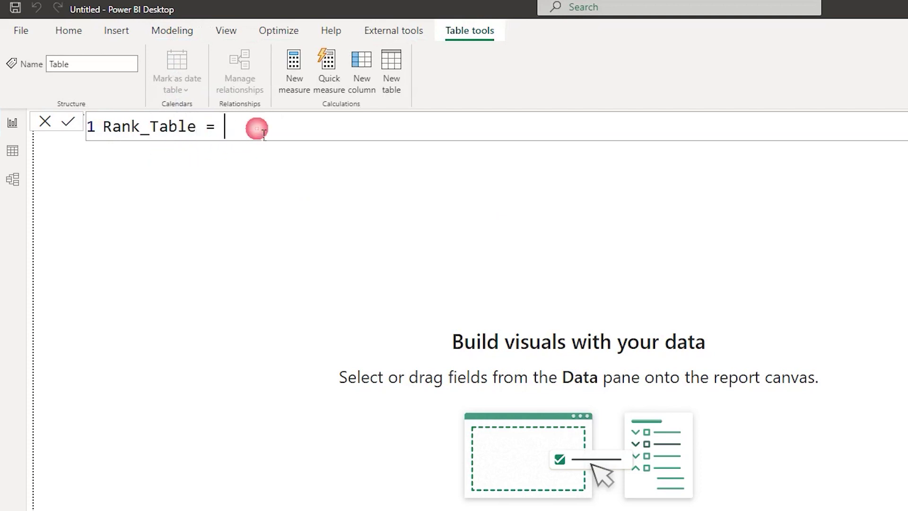
Declare a variable named SummaryTable on the third line of the Rank_Table formula.
key(shift+Return)
key(shift+Return)
key(Up)
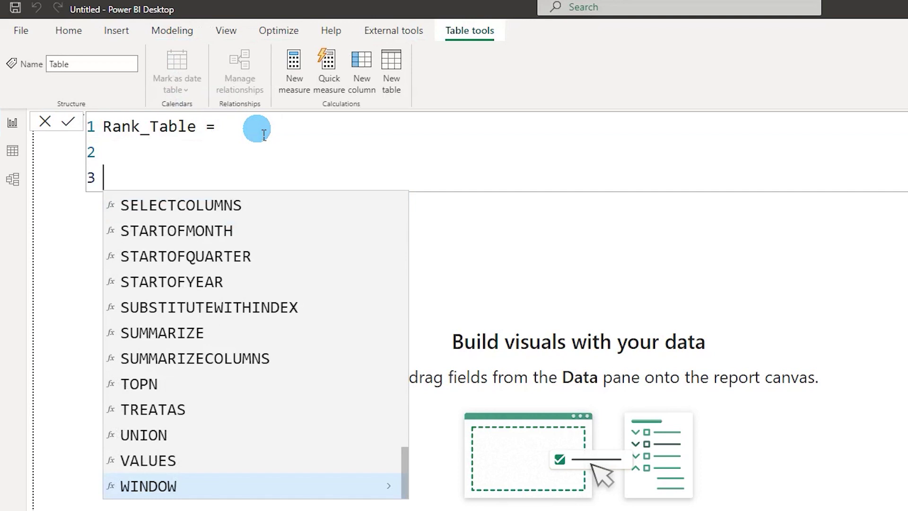
text(Var )
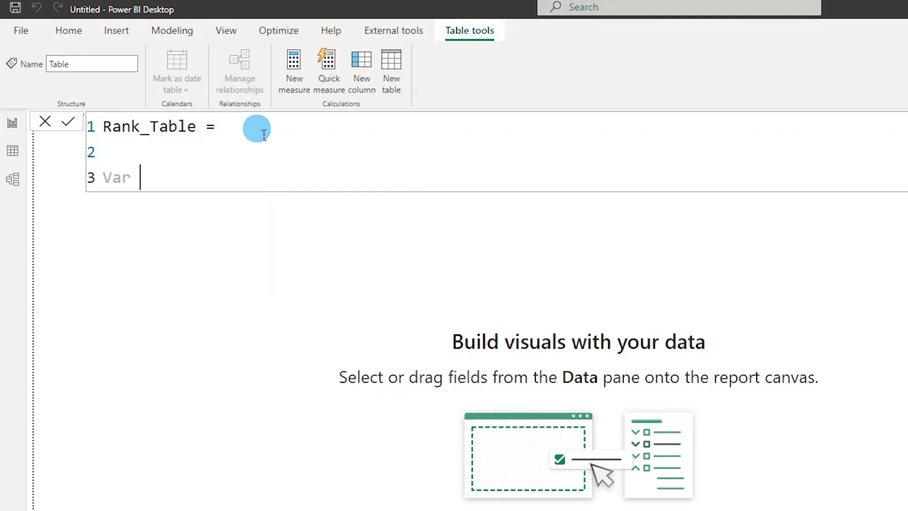
text(SummaryTable = )
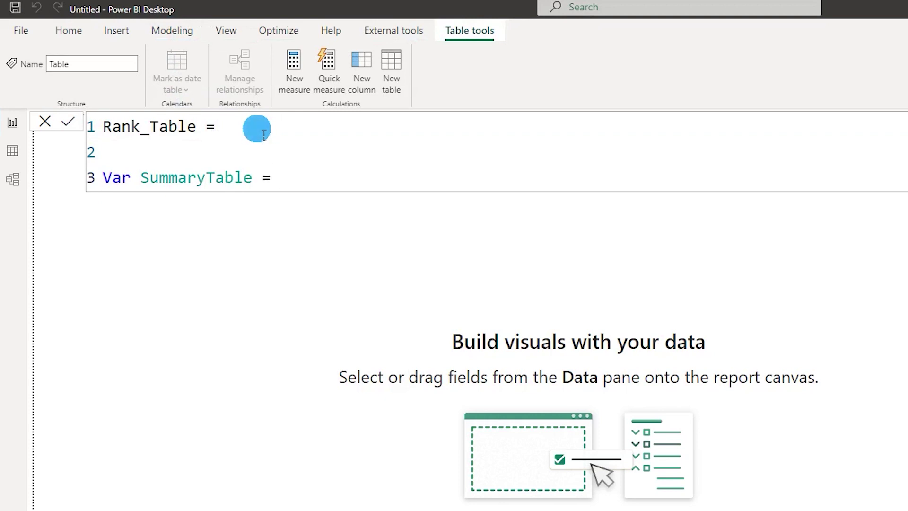
Assign SummaryTable a SUMMARIZE function over the Sales table, grouped by Sales[Category].
text(summ)
key(Tab)
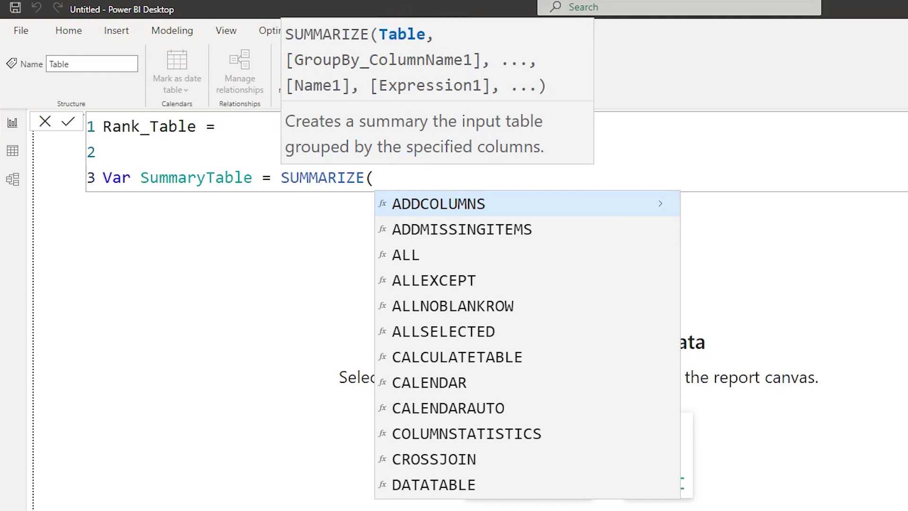
text(Sale)
key(Tab)
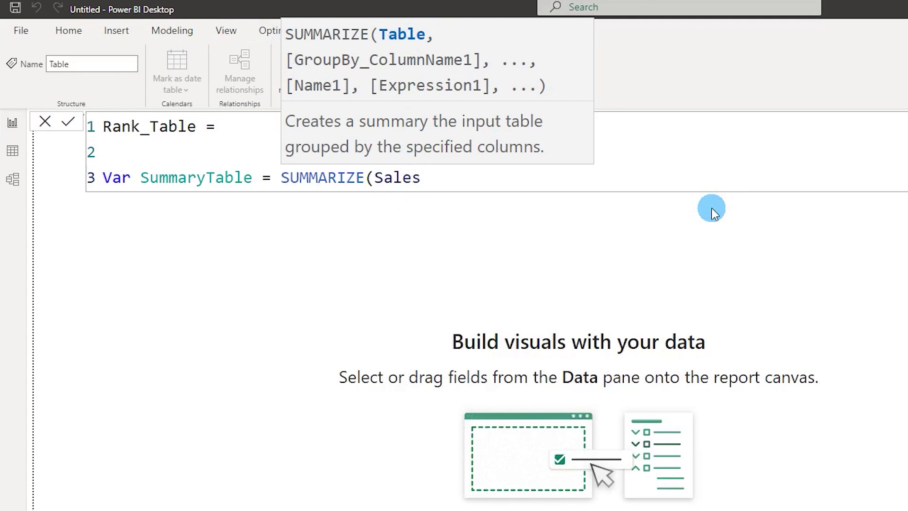
text(,)
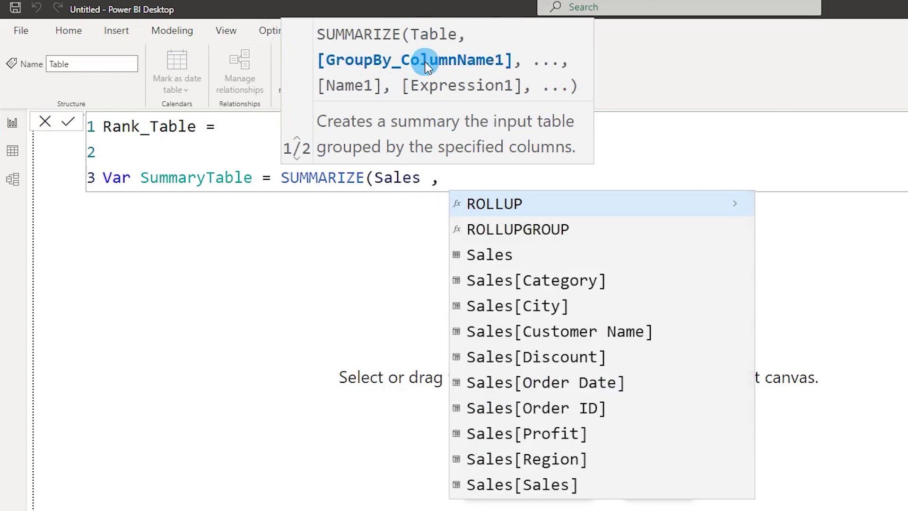
click(497, 185)
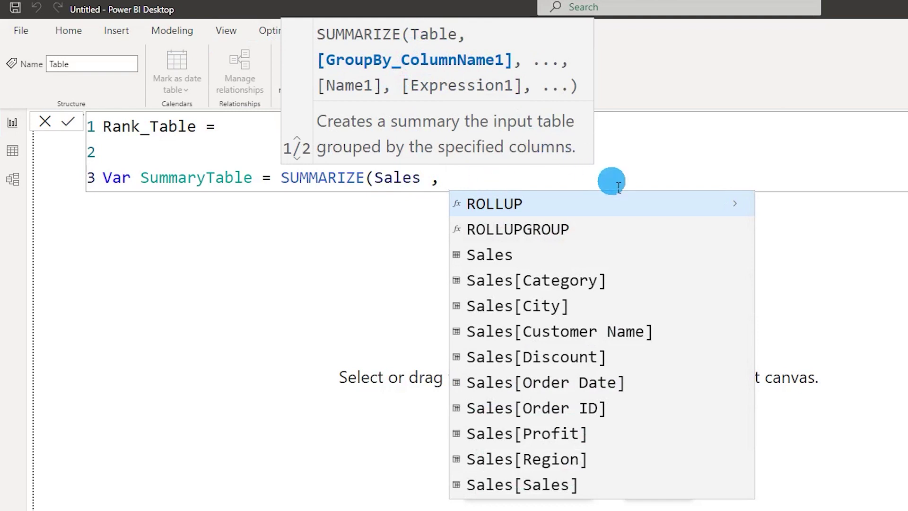
text(cta)
key(BackSpace)
key(BackSpace)
text(ate)
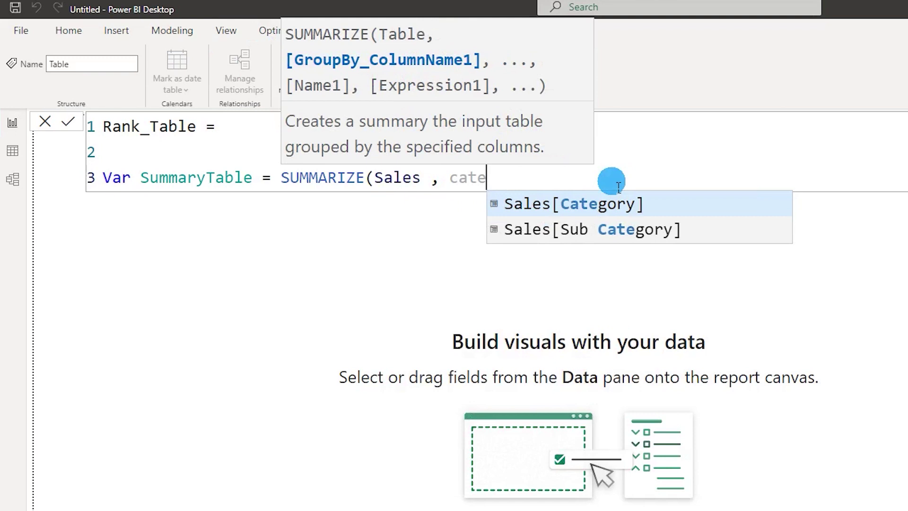
key(Tab)
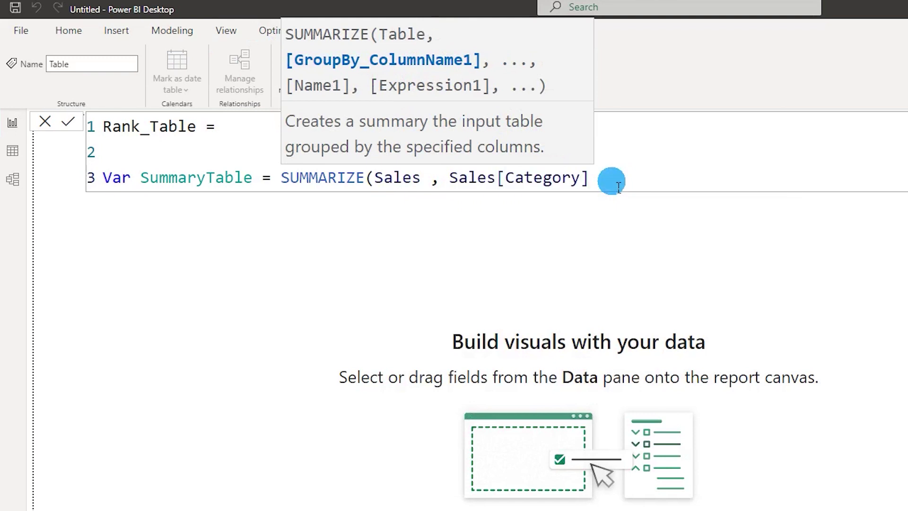
Add a "Total Sales " column based on the [TotalSales] measure to the SUMMARIZE expression and close its parenthesis.
text(,)
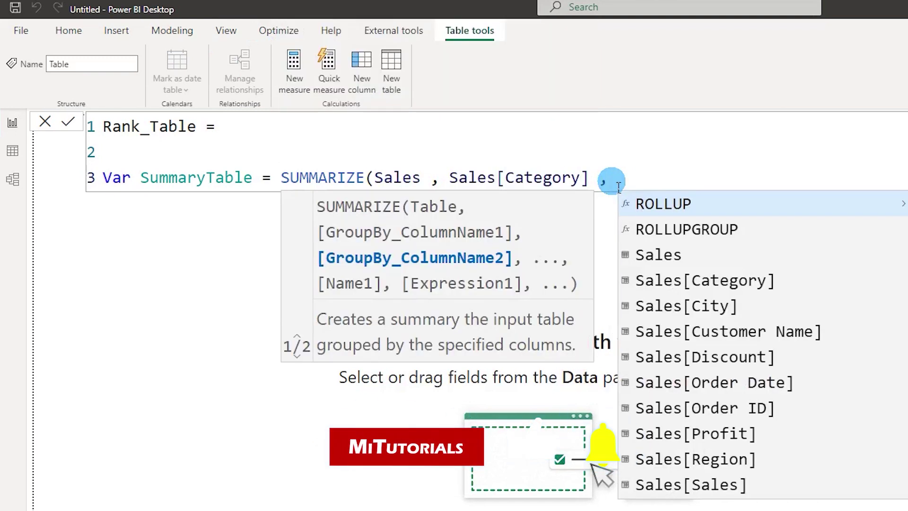
text( "Total )
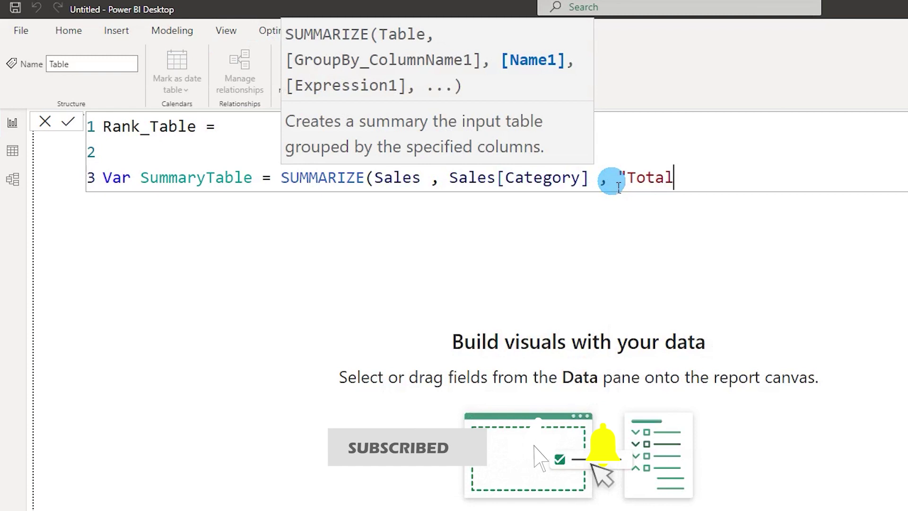
text(Sales)
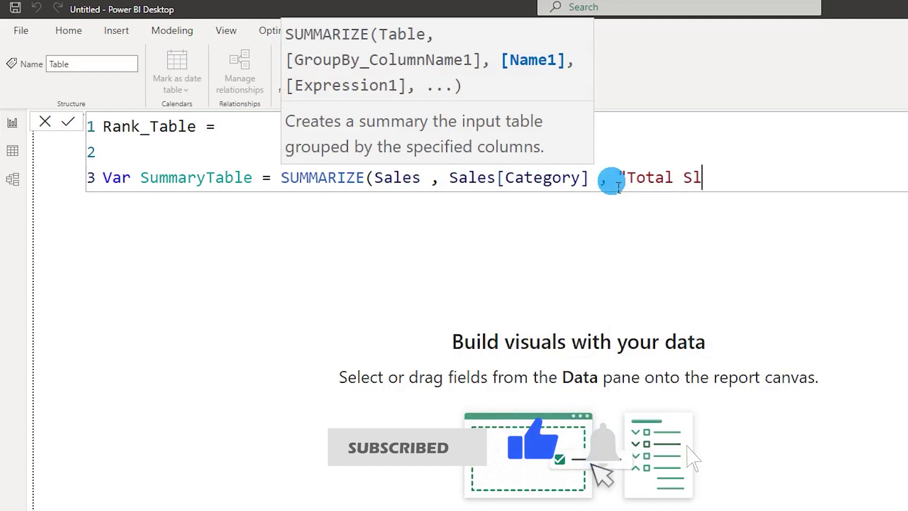
text( ", )
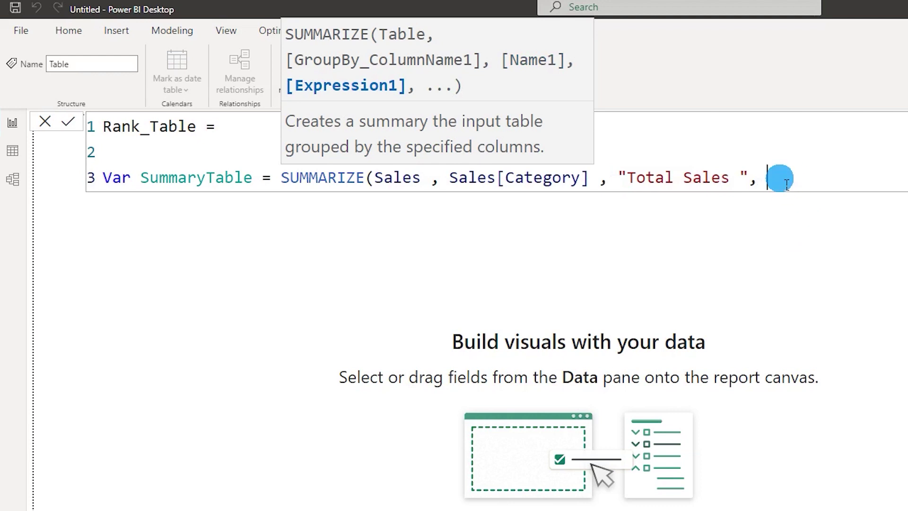
text(t)
key(BackSpace)
text(to)
key(BackSpace)
key(BackSpace)
text(tota)
key(Up)
key(Up)
key(Tab)
text())
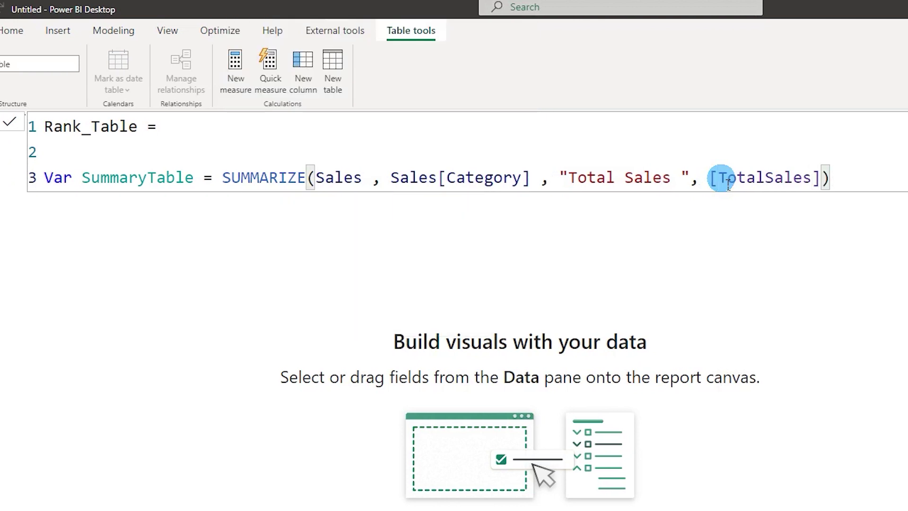
Add a Return statement on the fifth line of the Rank_Table formula that outputs the SummaryTable variable.
key(shift+Return)
key(shift+Return)
text(Return)
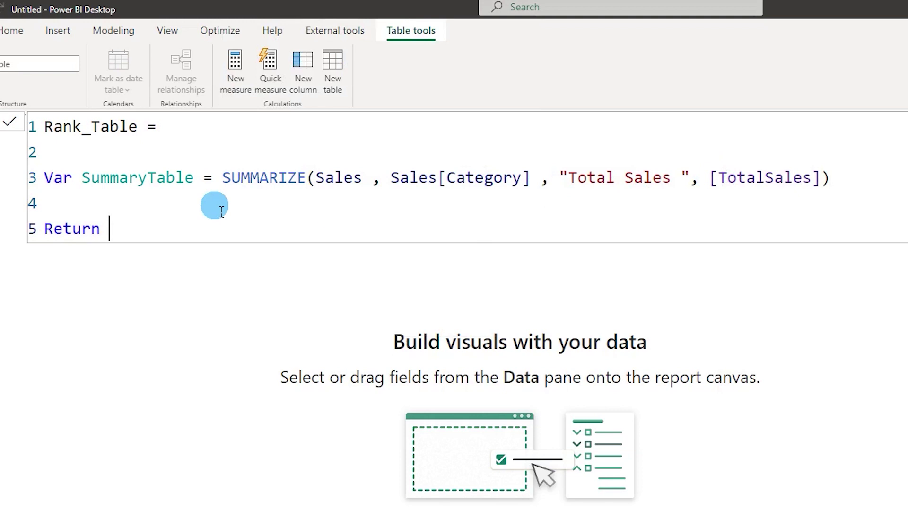
click(160, 180)
click(136, 231)
text(SummaryTable)
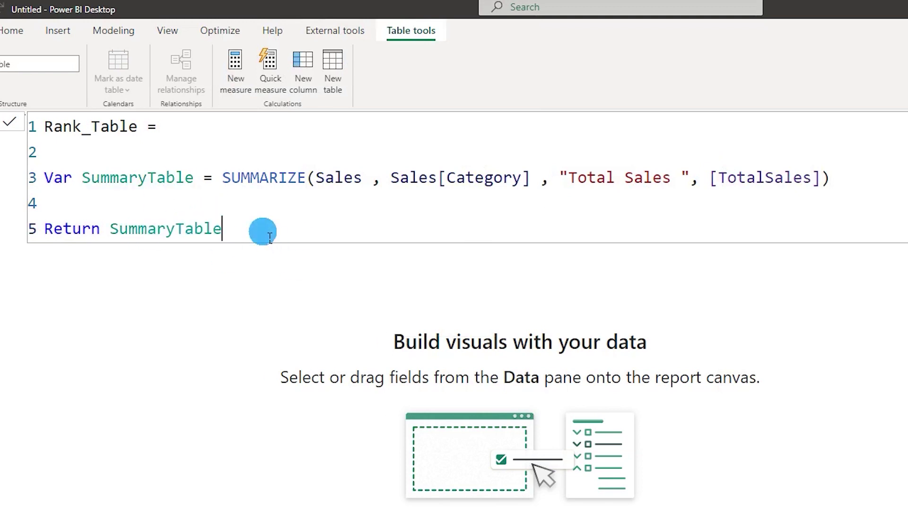
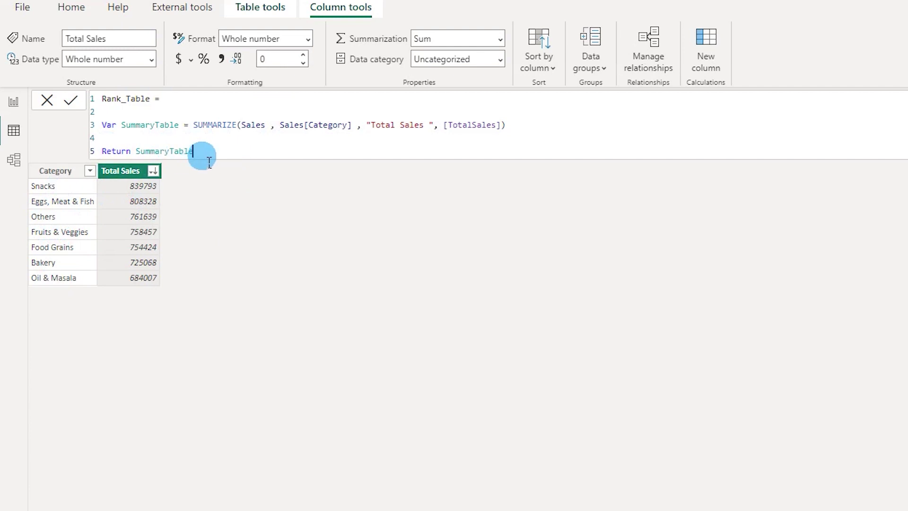
Replace the returned SummaryTable with an ADDCOLUMNS function on line 7 that takes SummaryTable as its table.
drag(207, 156, 142, 156)
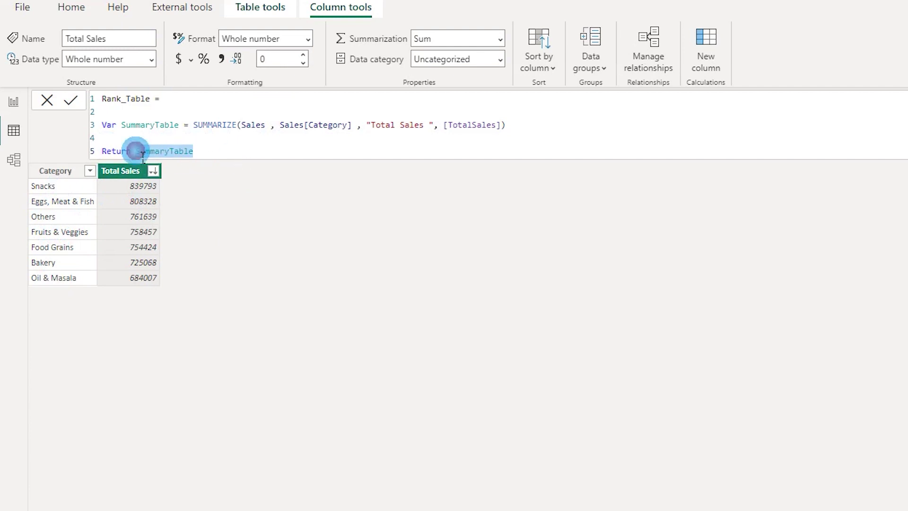
key(BackSpace)
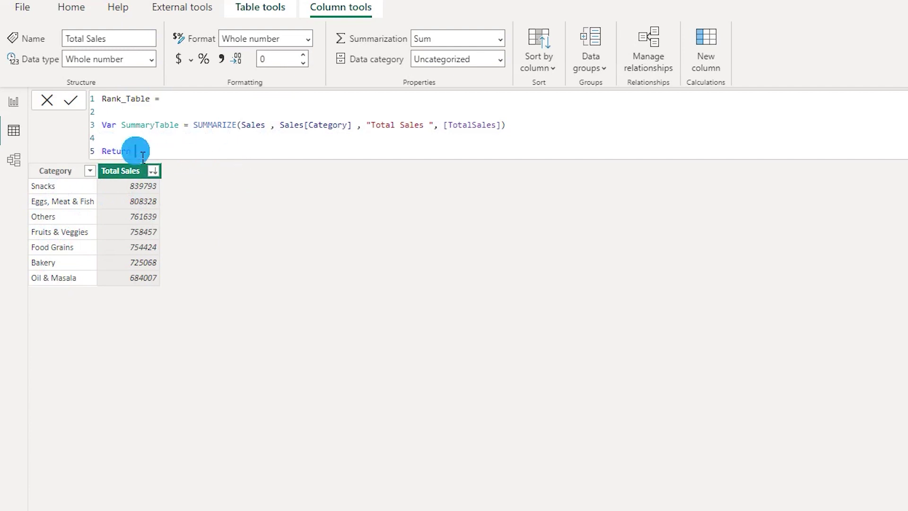
key(Return)
key(Return)
text(ADDCOLUMNS()
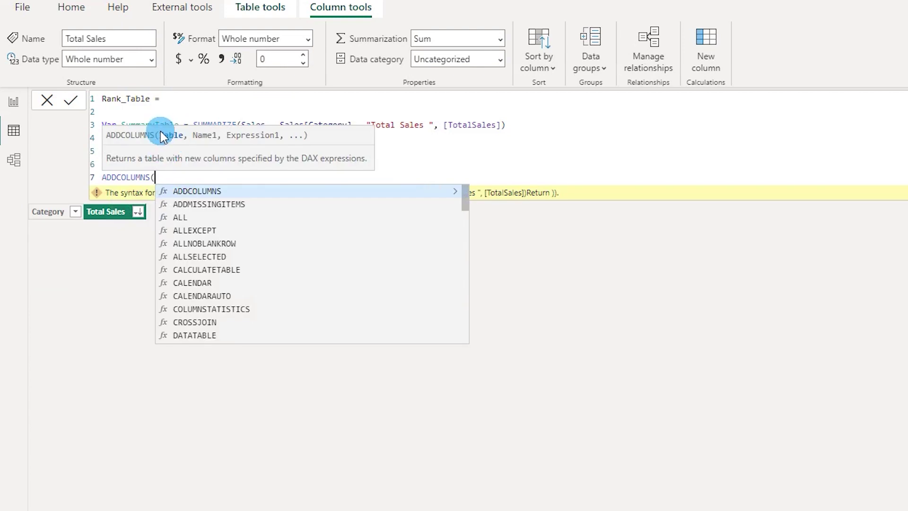
text(summ)
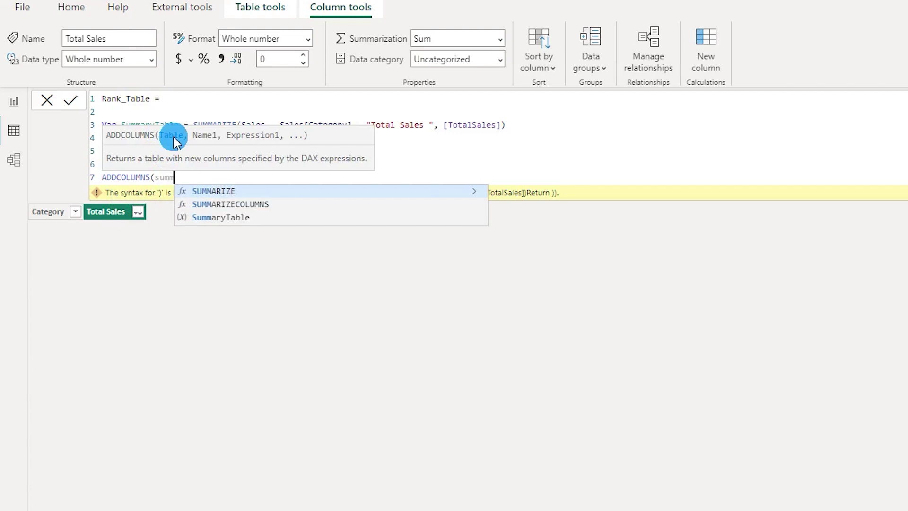
key(Tab)
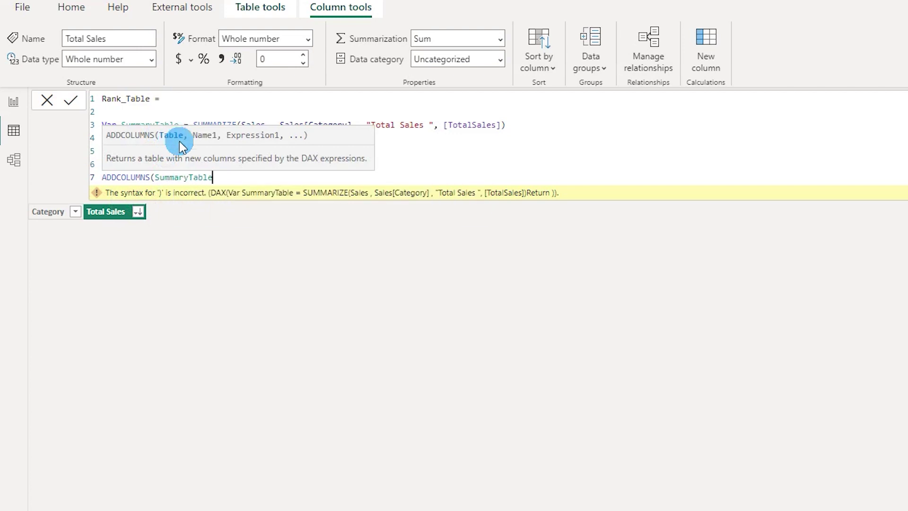
click(201, 124)
click(255, 177)
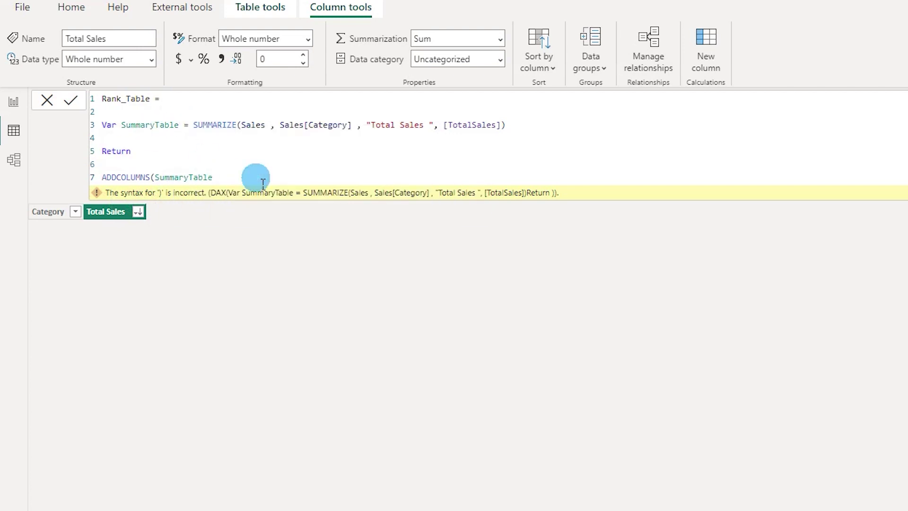
Add a column named "Rank_Column" to ADDCOLUMNS and start its expression with the RANKX function.
text(, "Rank_Column)
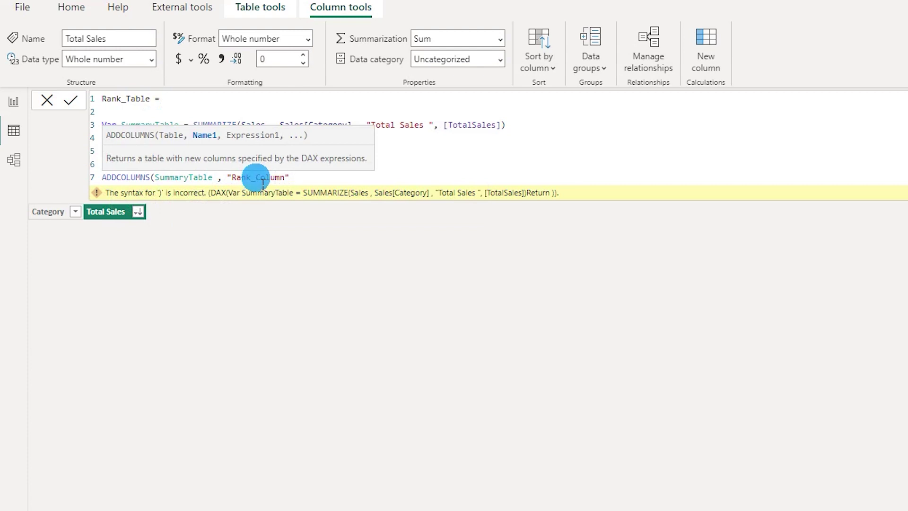
text(, rank)
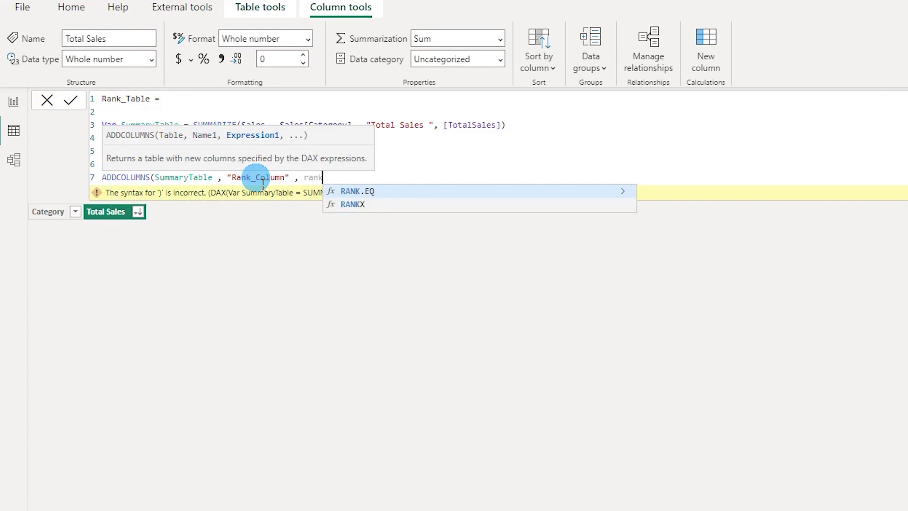
key(Down)
key(Tab)
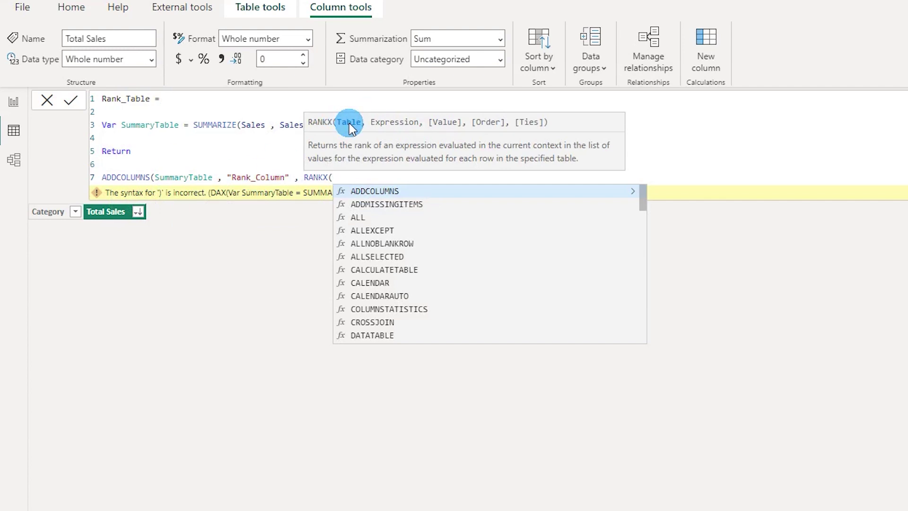
text(SUMMARIZE()
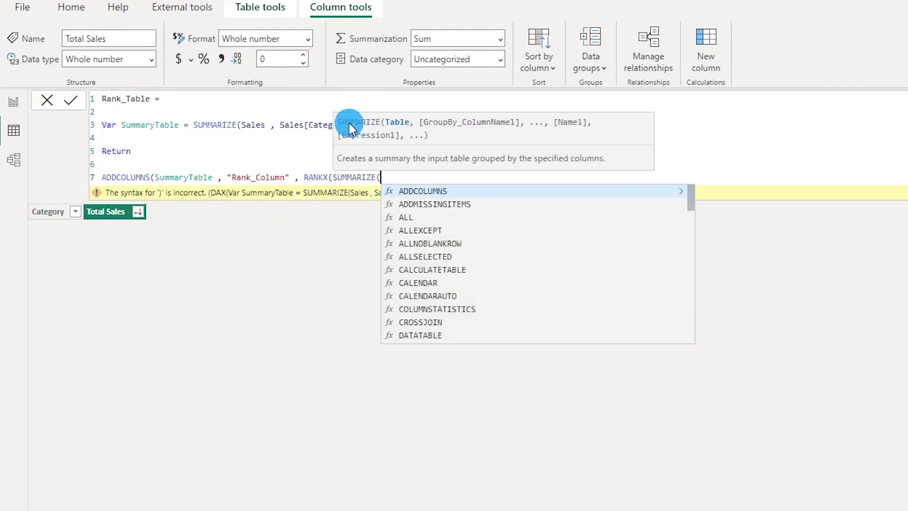
key(BackSpace)
key(BackSpace)
key(BackSpace)
key(BackSpace)
key(BackSpace)
key(BackSpace)
key(BackSpace)
key(BackSpace)
key(BackSpace)
Give RANKX SummaryTable as its table and [Total Sales ] as both its expression and its value.
text(SummaryTable , )
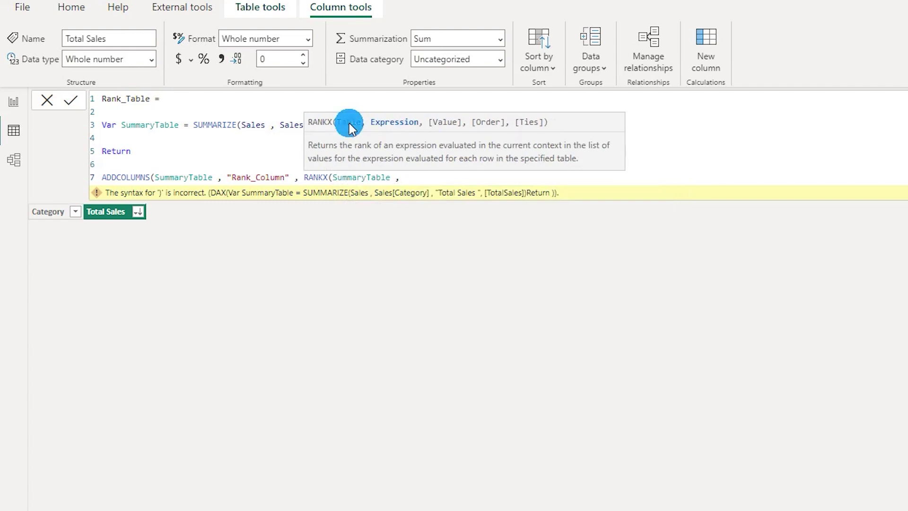
text(toa)
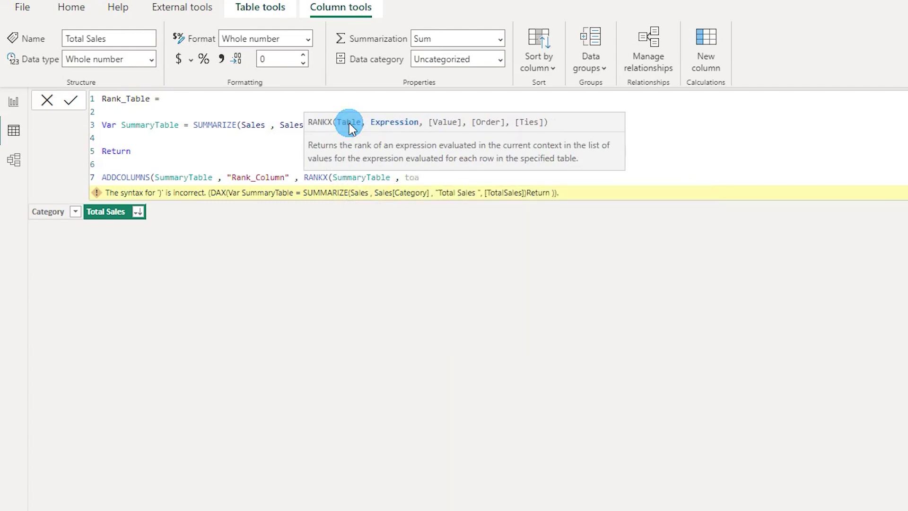
key(BackSpace)
text(tal)
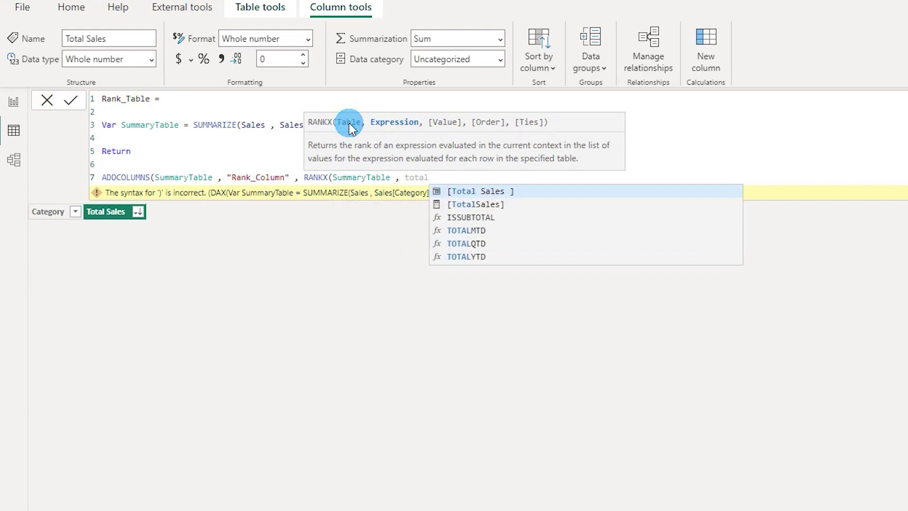
key(Tab)
text(, toa)
key(BackSpace)
text(ta)
key(Tab)
text(,)
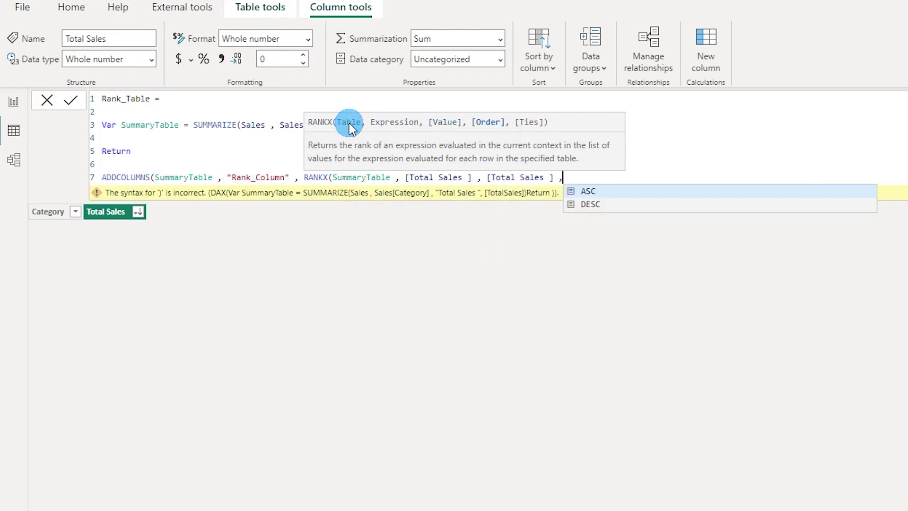
Set the RANKX order to DESC, close both functions and commit the Rank_Table formula.
key(Down)
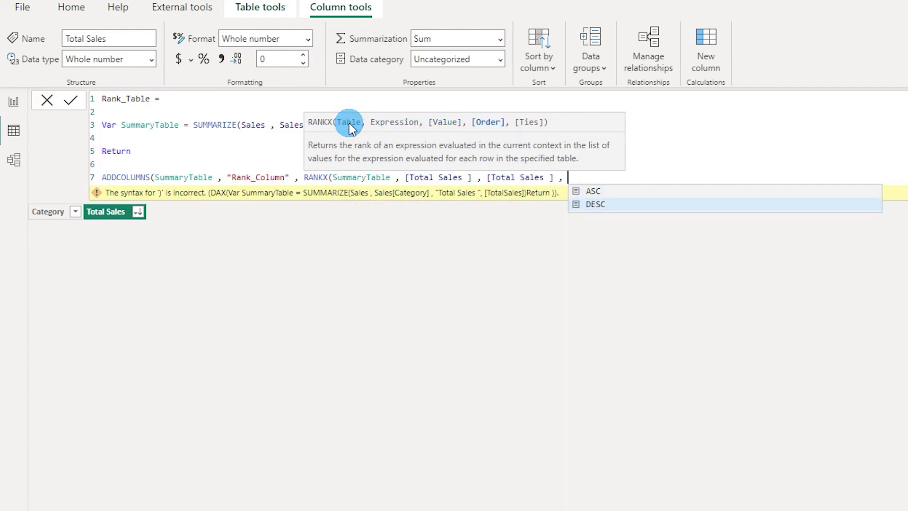
key(Tab)
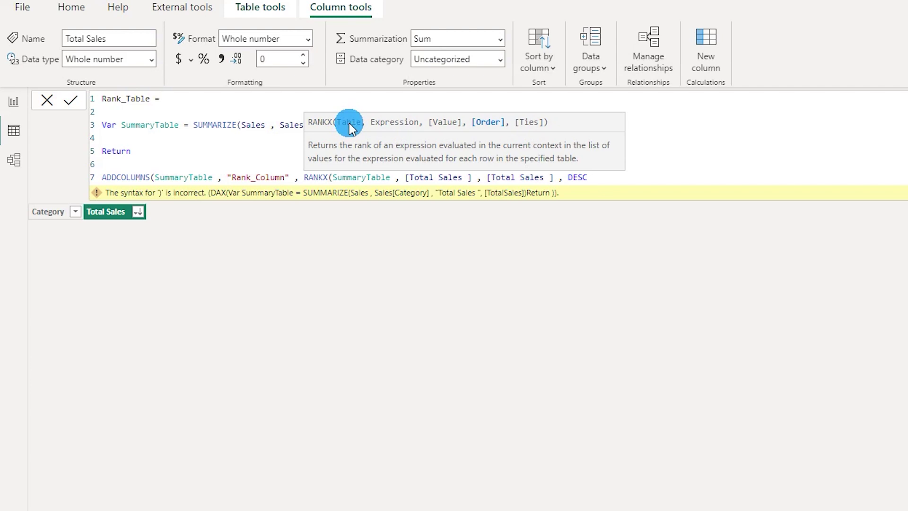
text()))
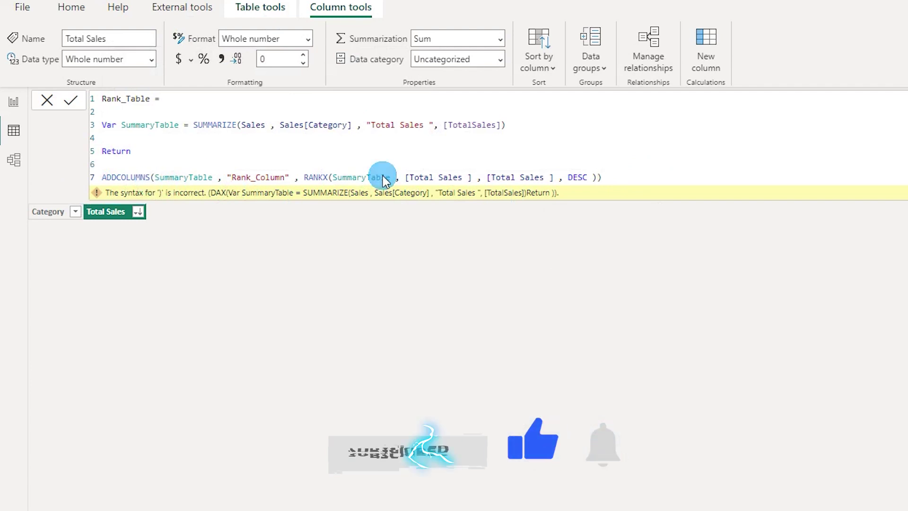
key(Return)
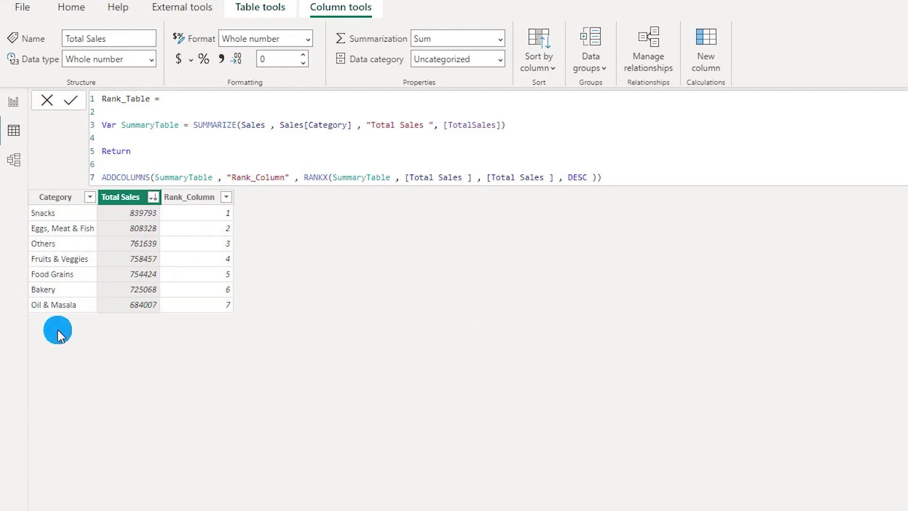
Insert an IF function before RANKX with the logical test Sales[Category] = "Others".
click(303, 177)
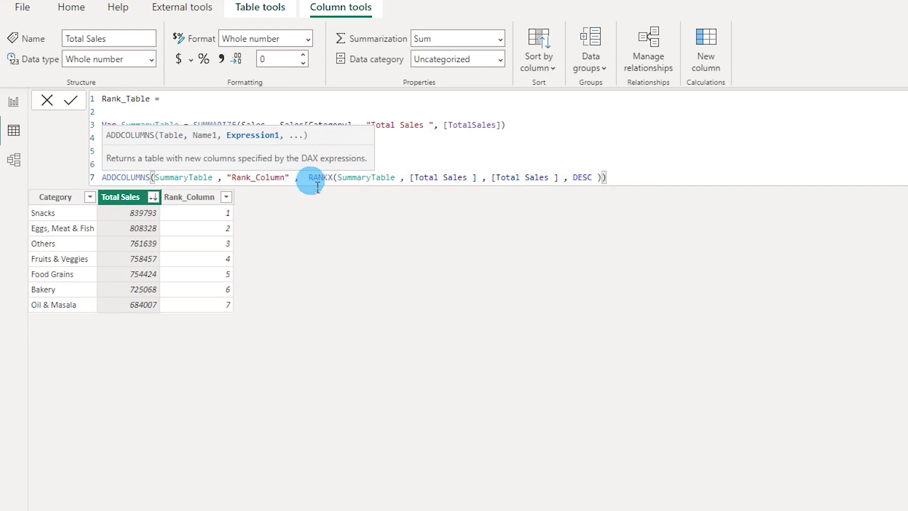
text(IF()
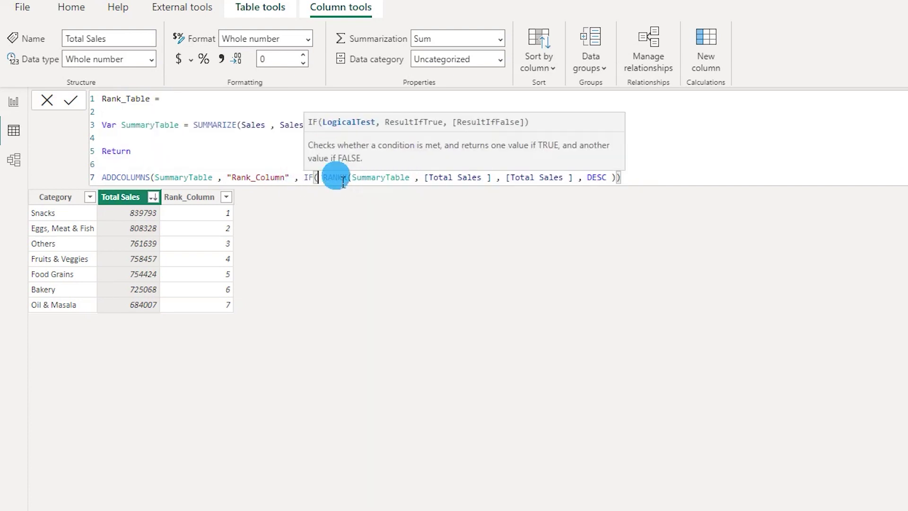
text(ca)
key(Down)
key(Down)
key(Down)
key(Down)
key(Down)
key(Down)
key(Down)
key(Tab)
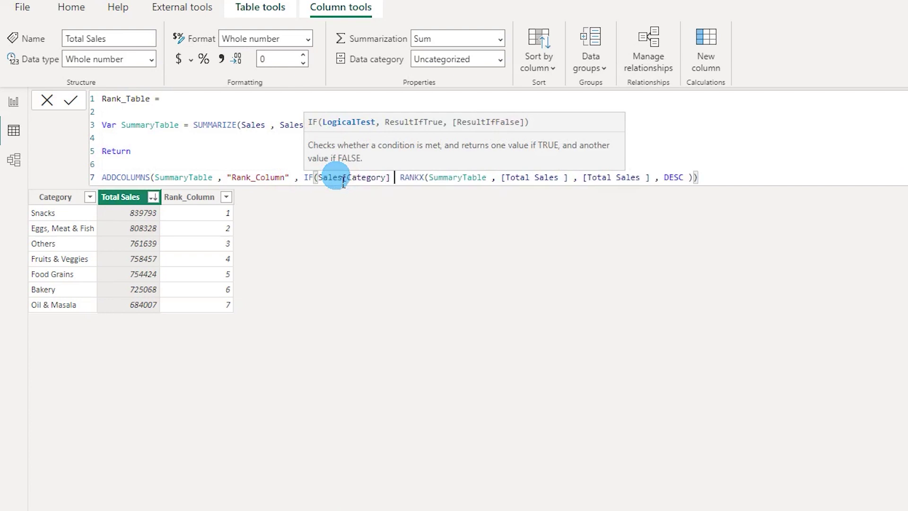
text(= )
text("Others")
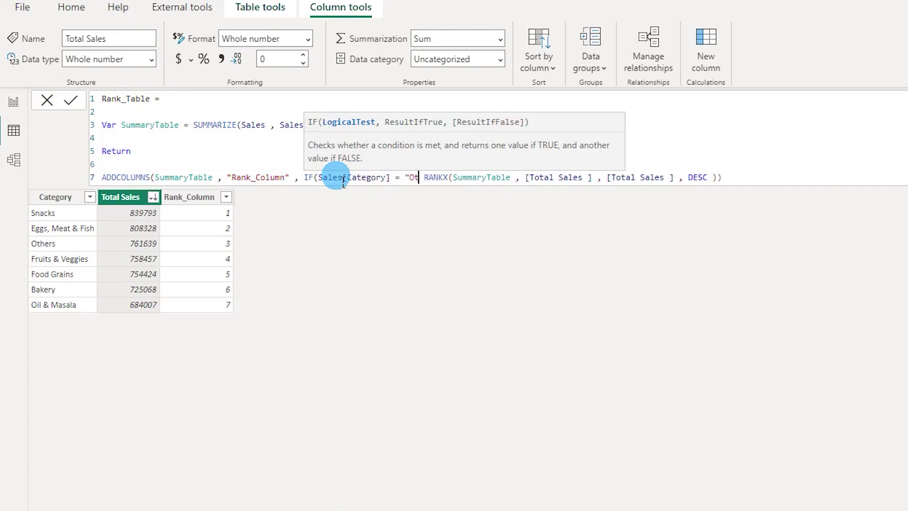
text(, )
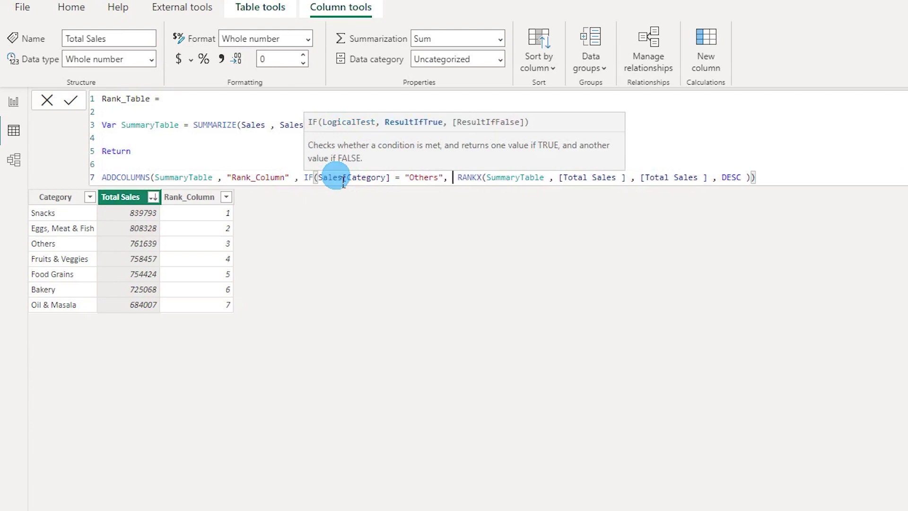
Make the IF return 100 when true and the RANKX result otherwise, close it and commit the formula.
text(" )
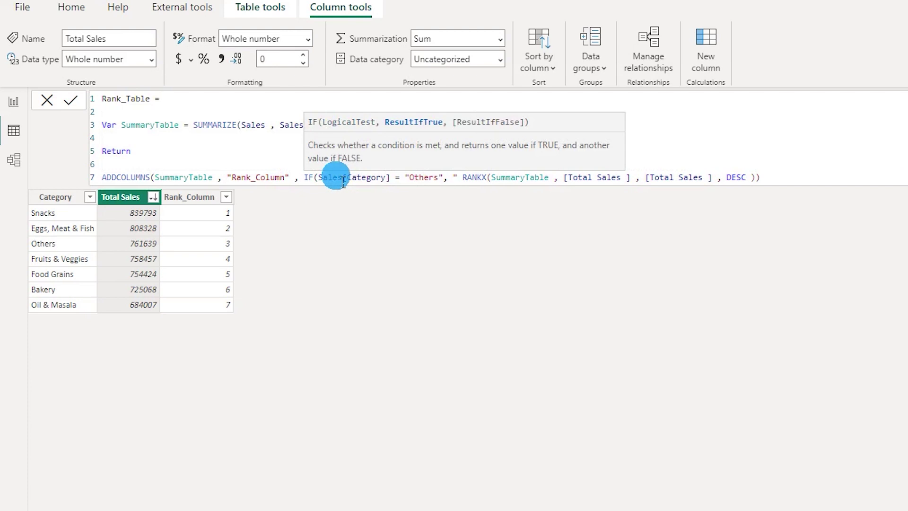
text(10)
key(BackSpace)
key(BackSpace)
key(BackSpace)
text(100,)
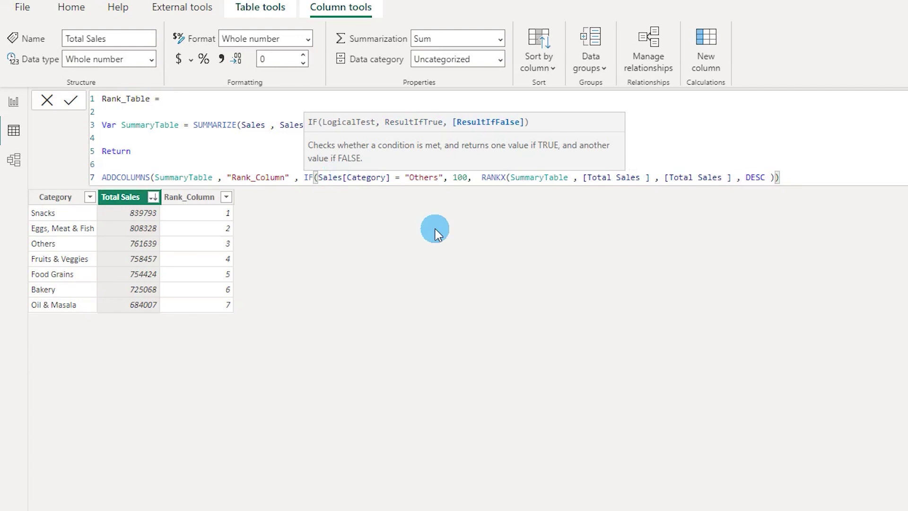
click(806, 180)
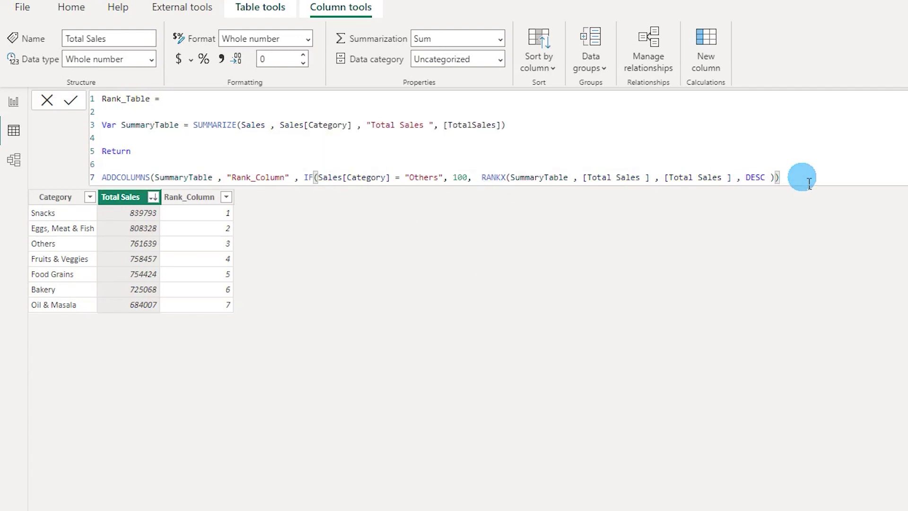
key(Return)
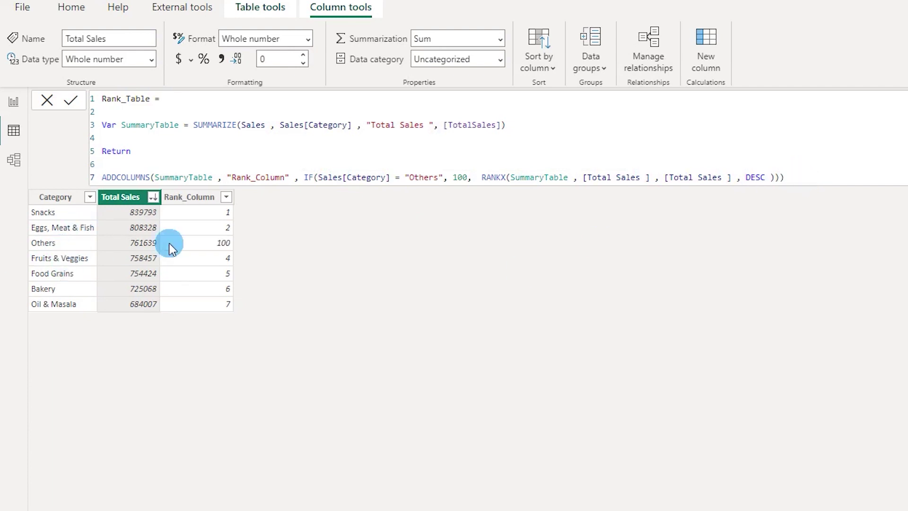
Sort the Category column of Rank_Table by Rank_Column and return to the report canvas.
click(224, 248)
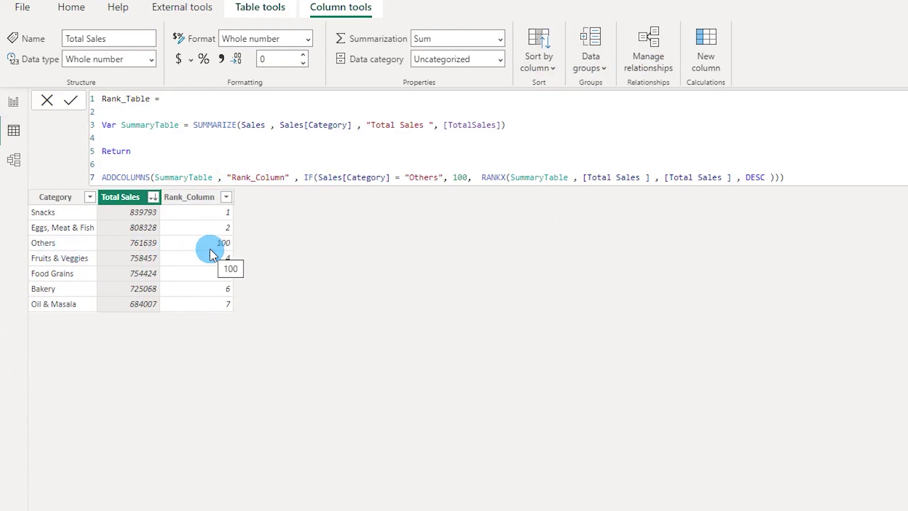
click(65, 198)
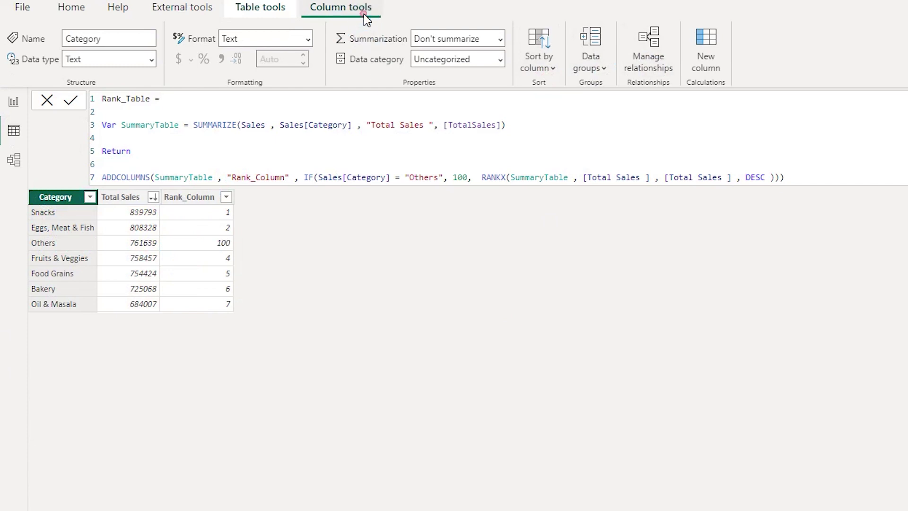
click(540, 71)
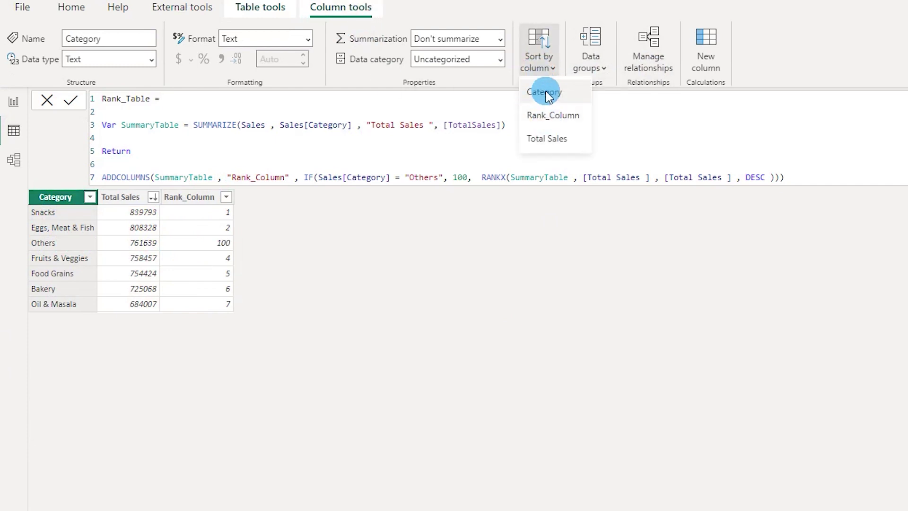
click(549, 119)
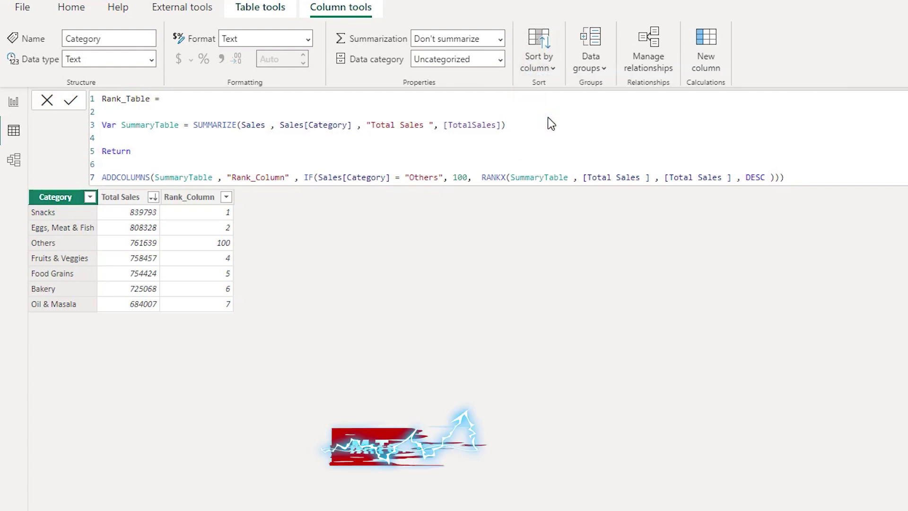
click(14, 101)
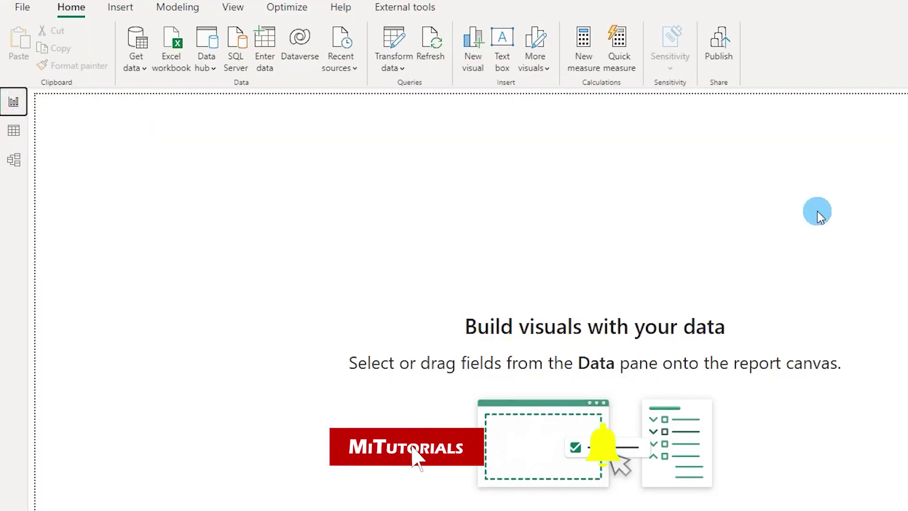
Build an enlarged stacked column chart with Category from Rank_Table on the X-axis and Total Sales from Rank_Table on the Y-axis.
click(760, 134)
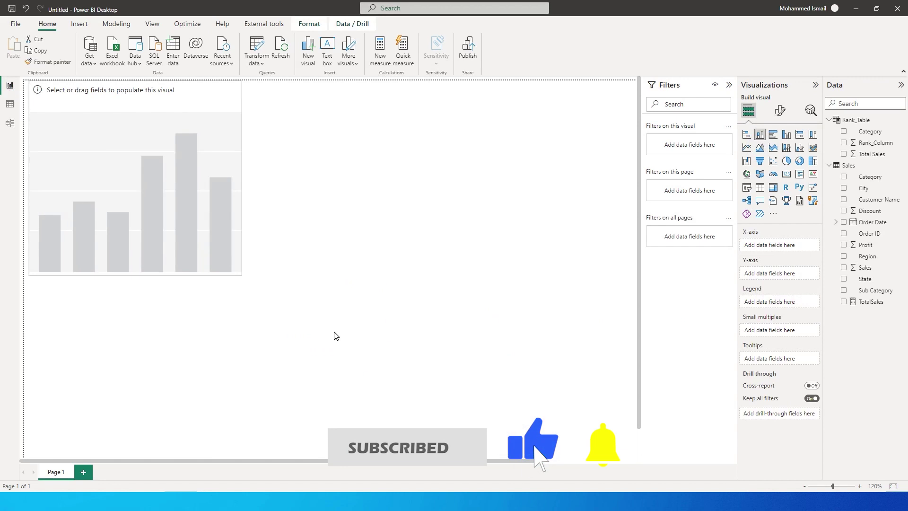
click(227, 284)
drag(878, 136, 780, 239)
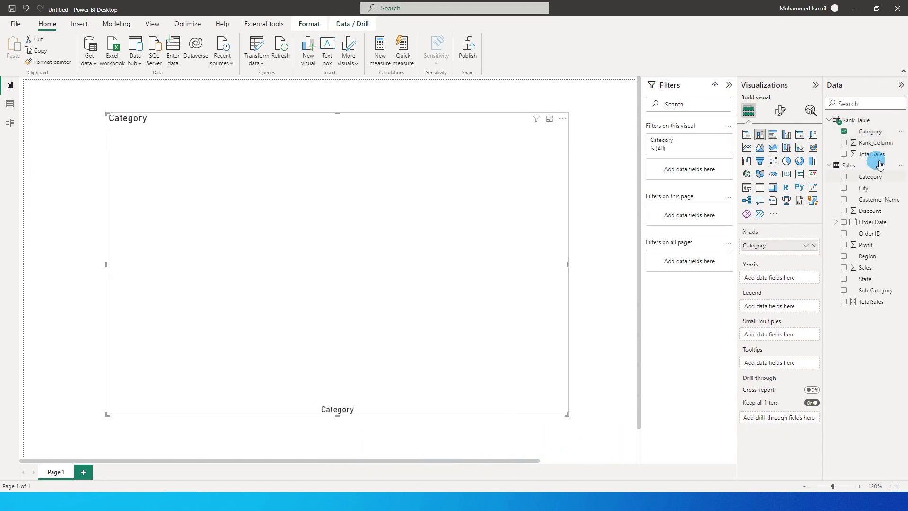
drag(883, 158, 782, 279)
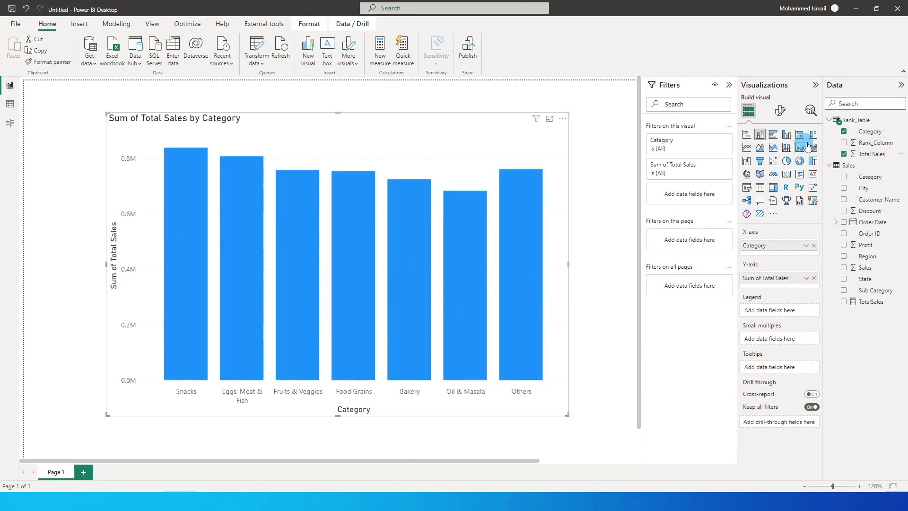
Turn on data labels for the column chart and reposition the chart slightly on the canvas.
click(781, 116)
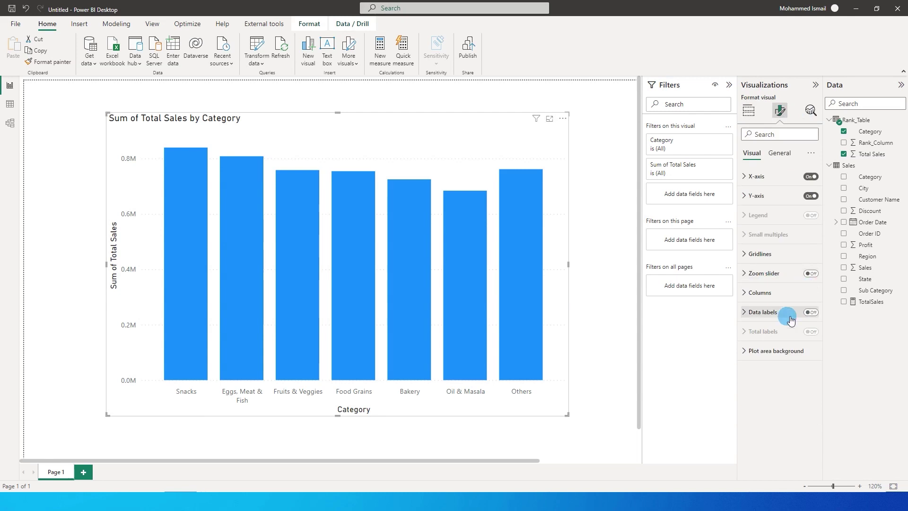
click(812, 313)
drag(405, 146, 382, 142)
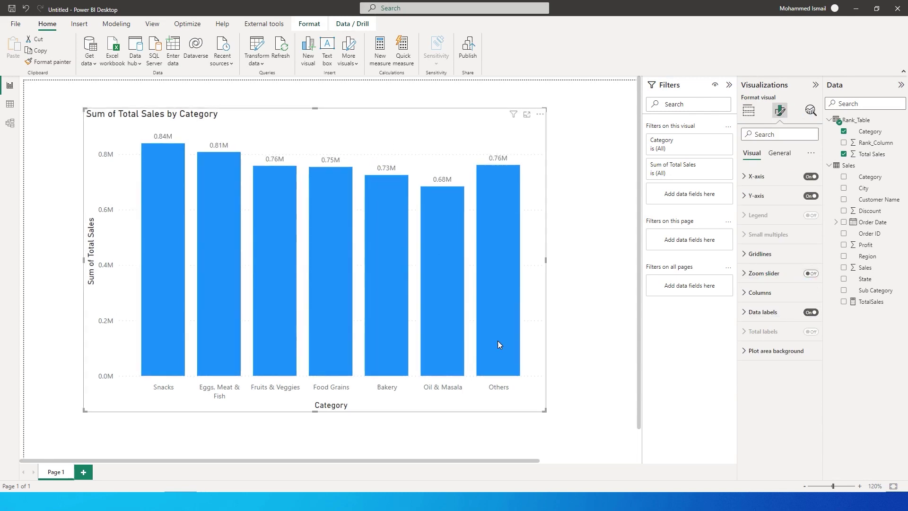
drag(540, 402, 552, 417)
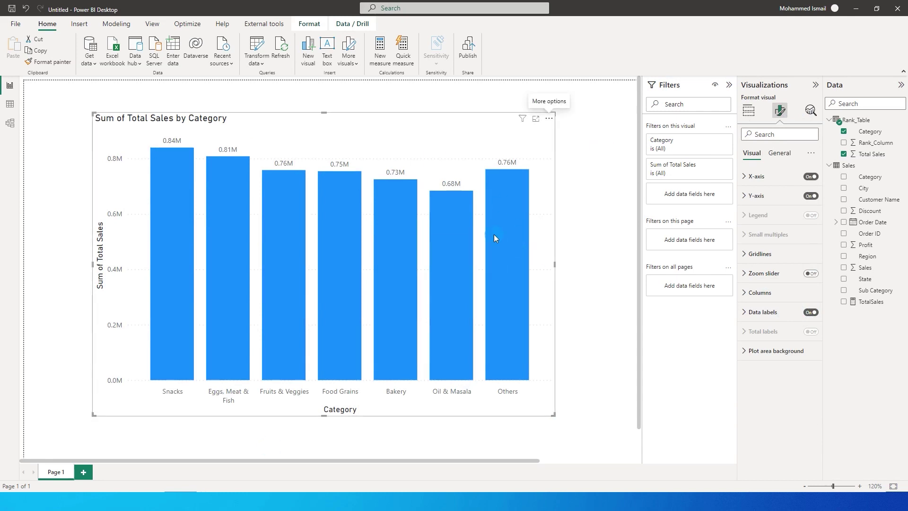
Sort the column chart's axis by Category in descending order.
click(549, 118)
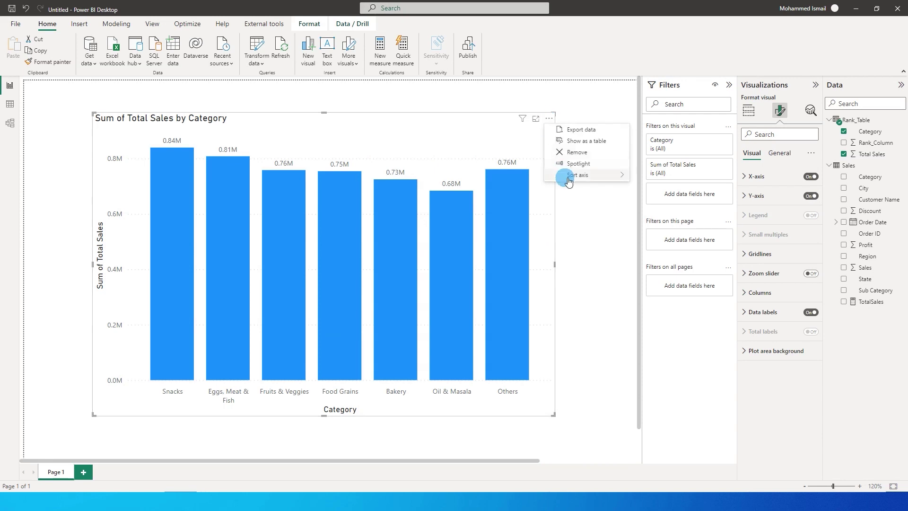
click(568, 175)
click(625, 208)
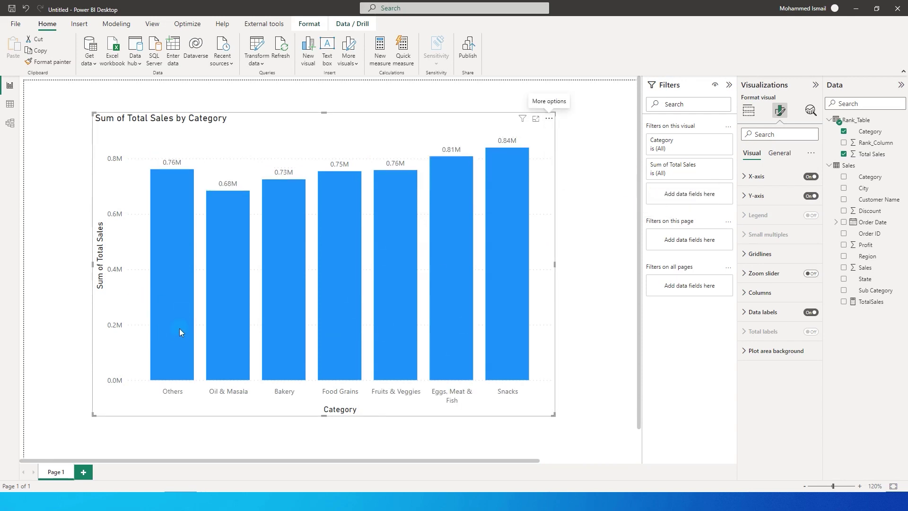
mouse_move(169, 331)
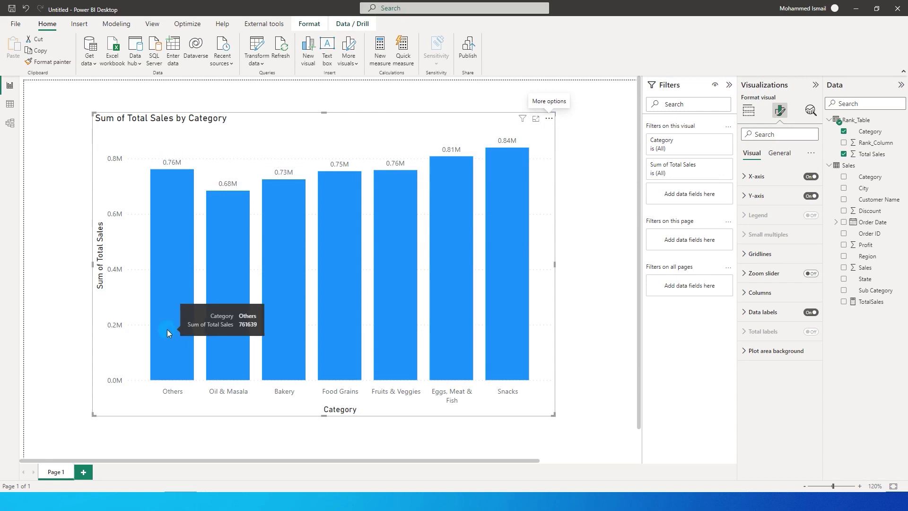